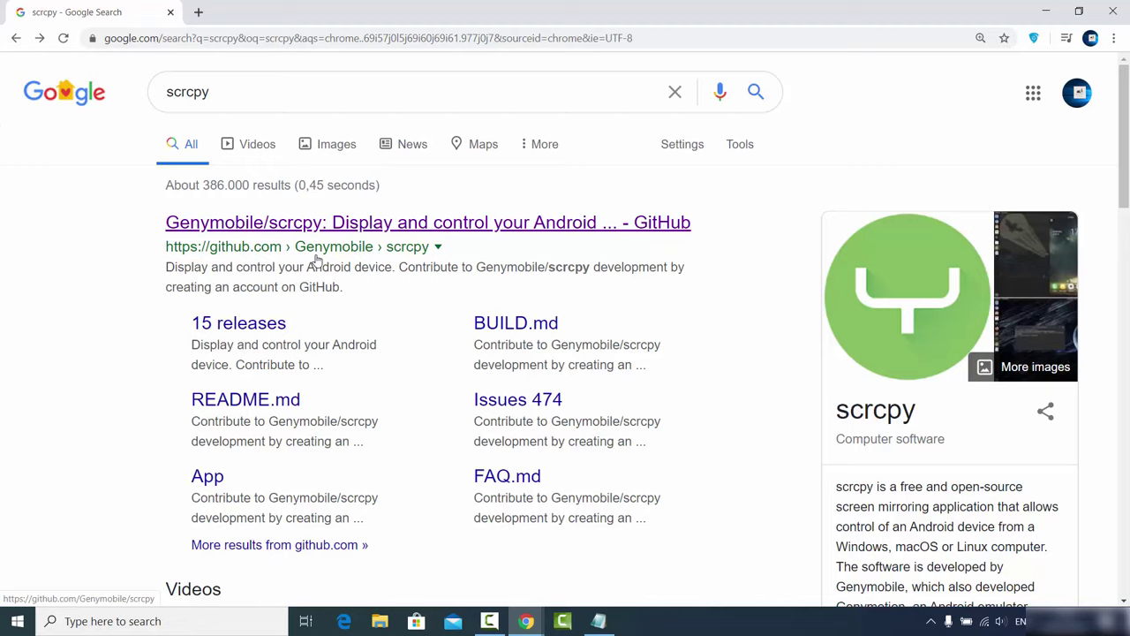
Open the Genymobile/scrcpy GitHub repository from the search results
click(404, 230)
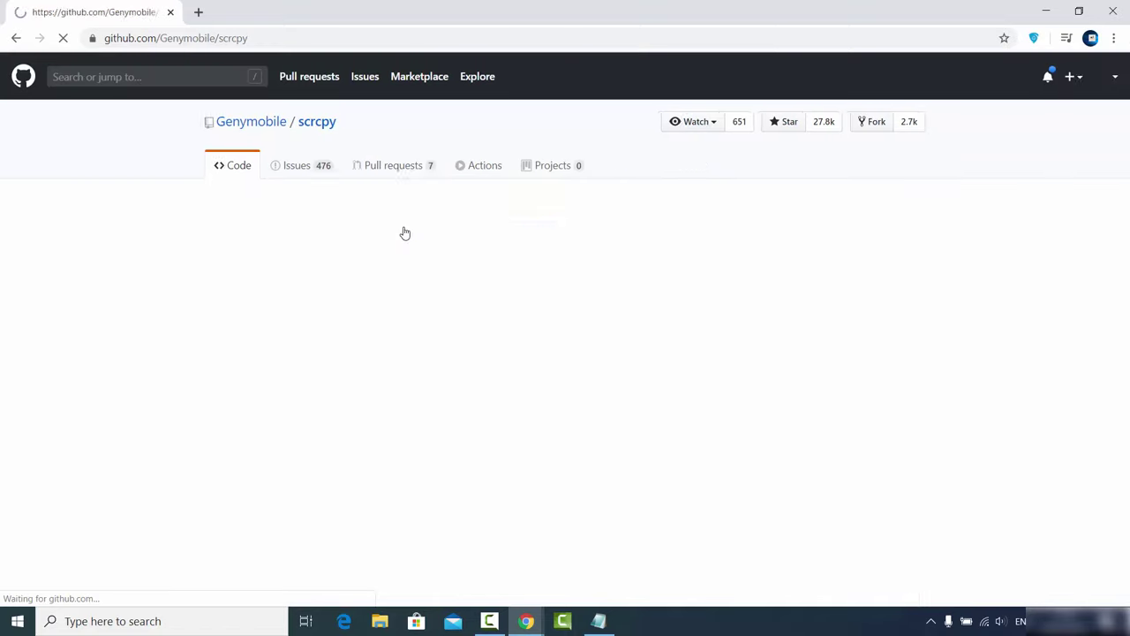
click(261, 36)
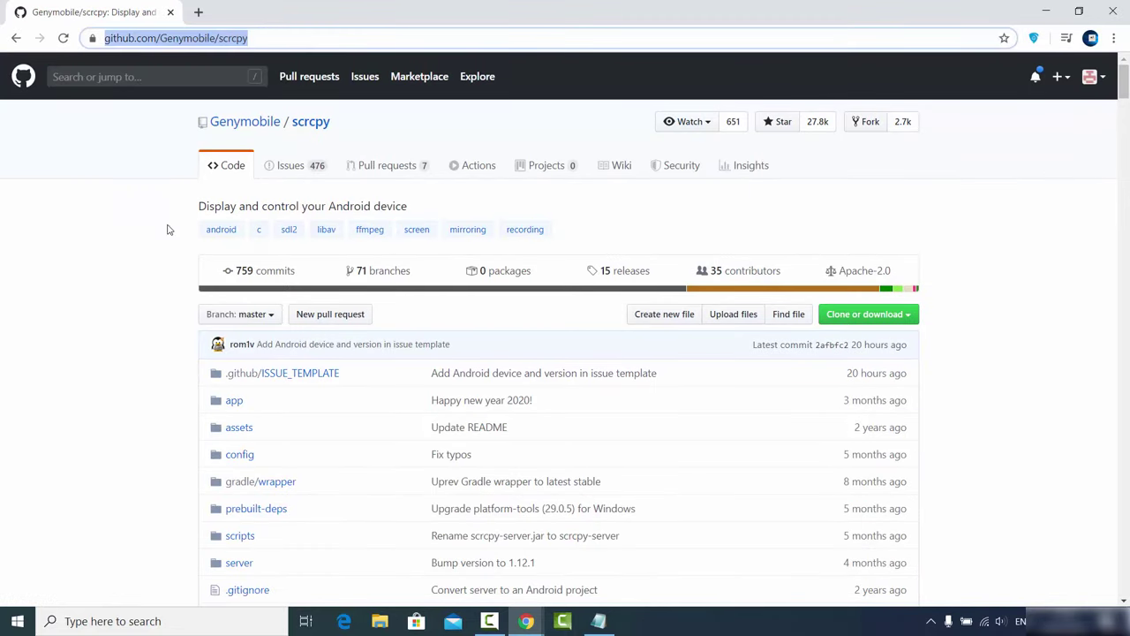
Read the scrcpy README, examining its features, requirements and the Get the app instructions for Linux and Windows
scroll(168, 230, down, 10)
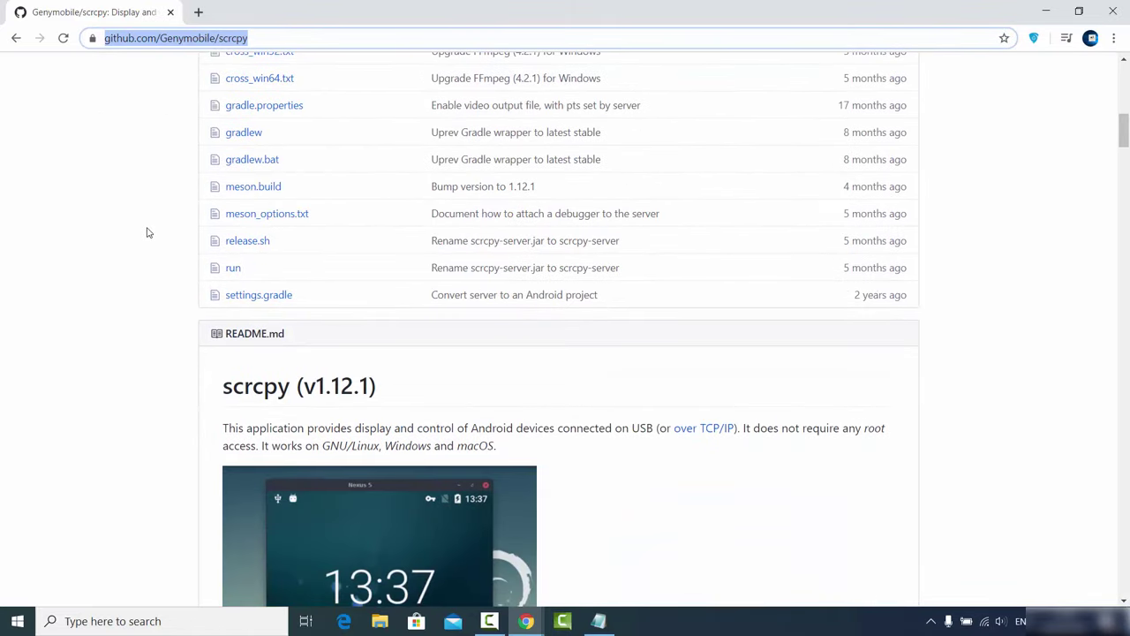
scroll(149, 232, down, 2)
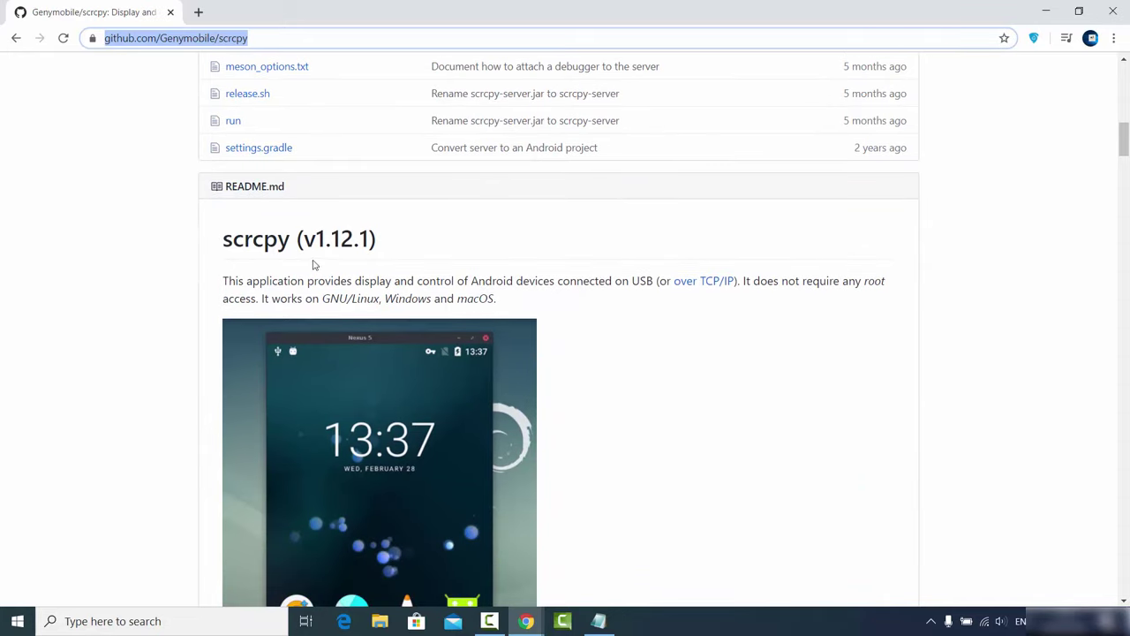
scroll(316, 266, down, 1)
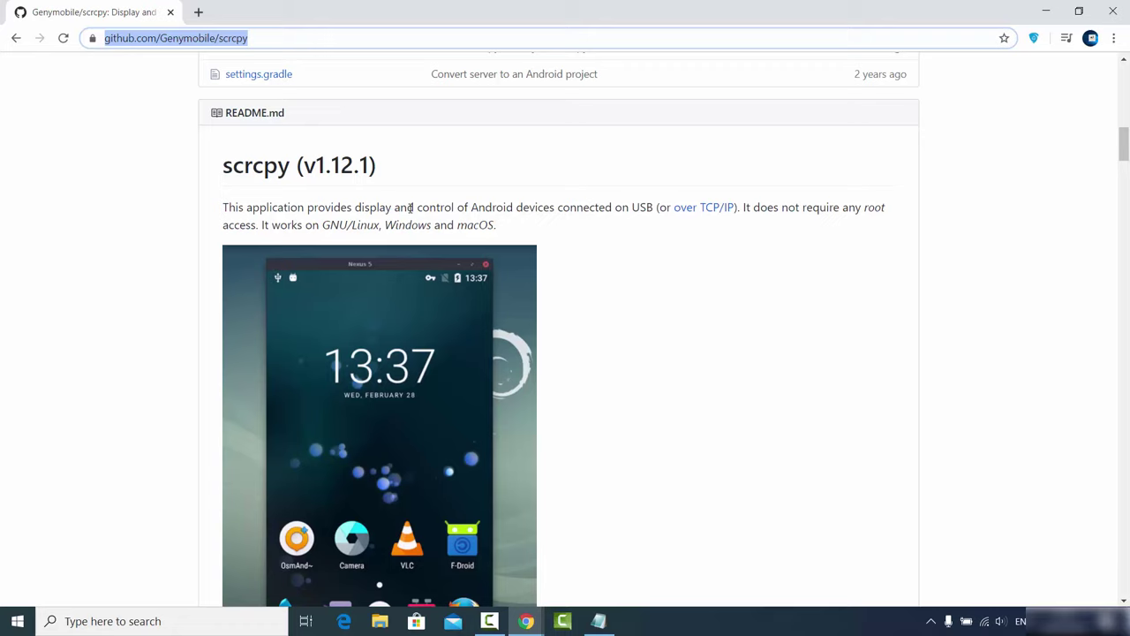
scroll(638, 232, down, 4)
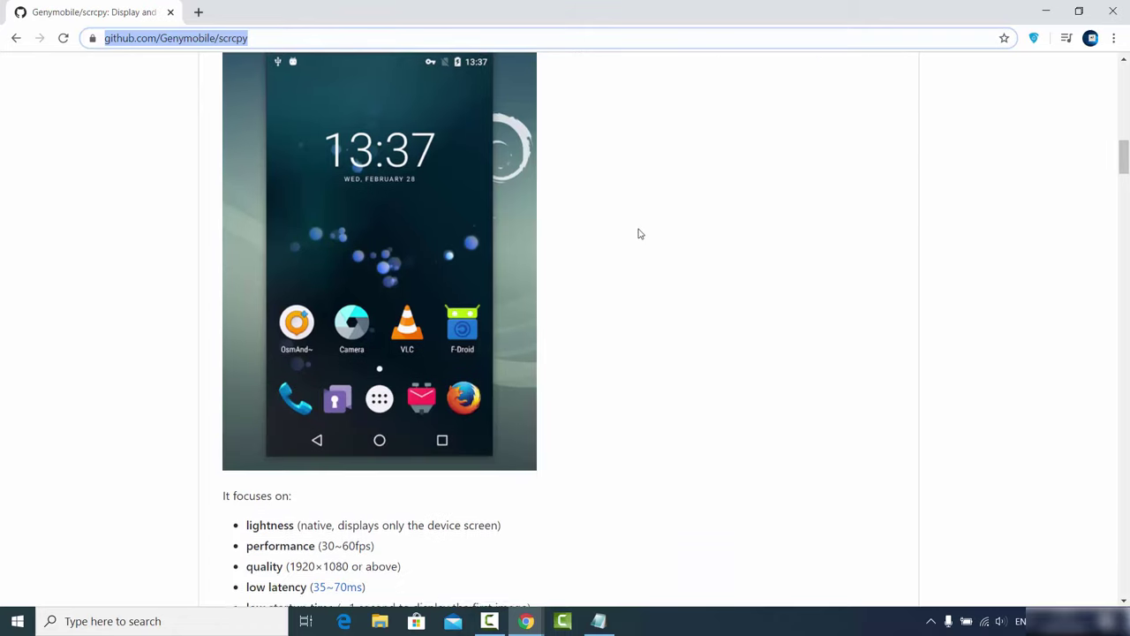
scroll(597, 231, down, 3)
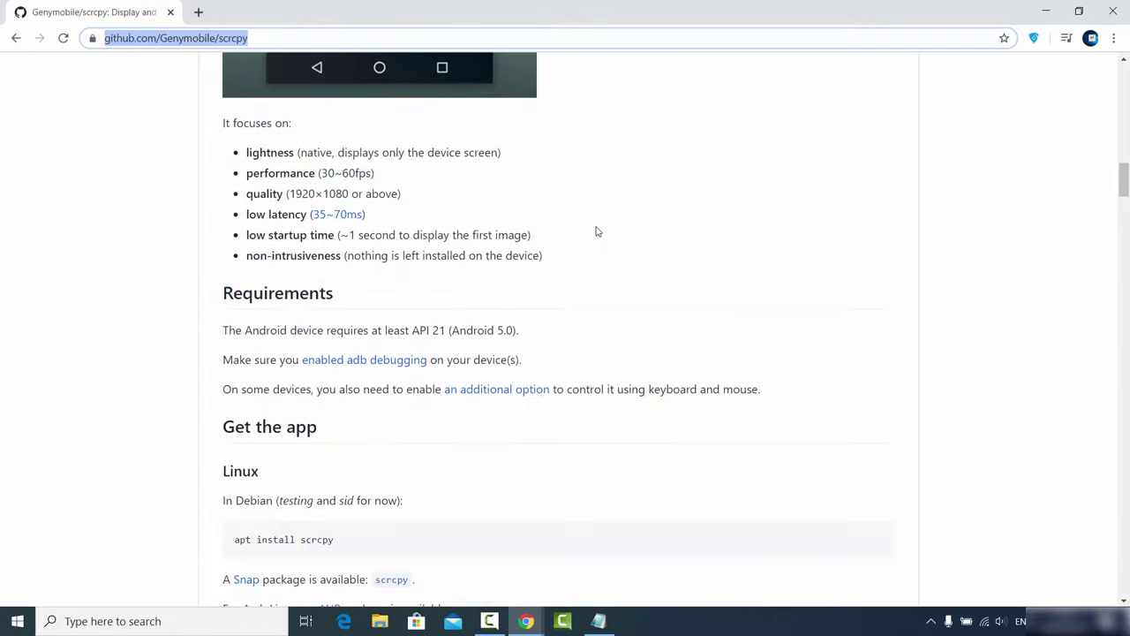
scroll(597, 231, down, 2)
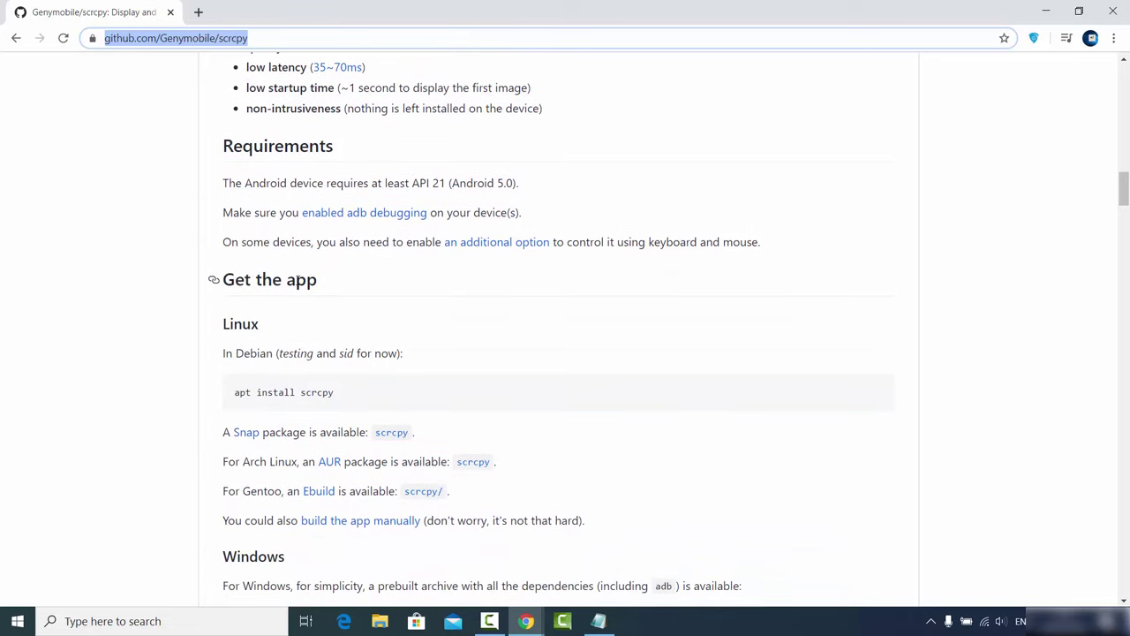
double_click(269, 280)
scroll(269, 279, down, 2)
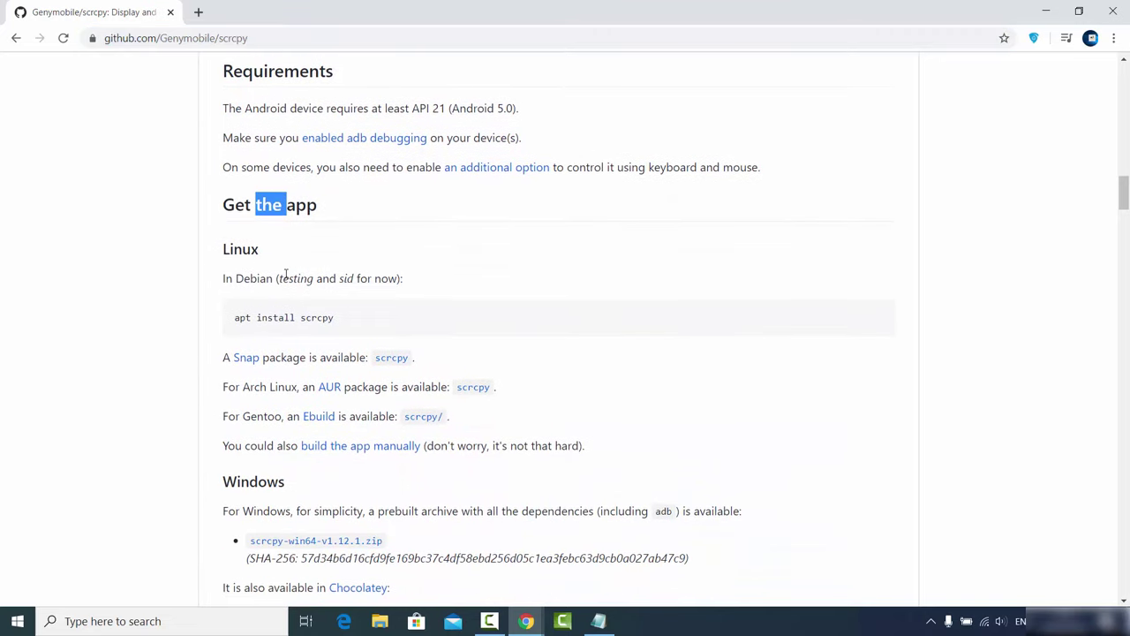
double_click(238, 178)
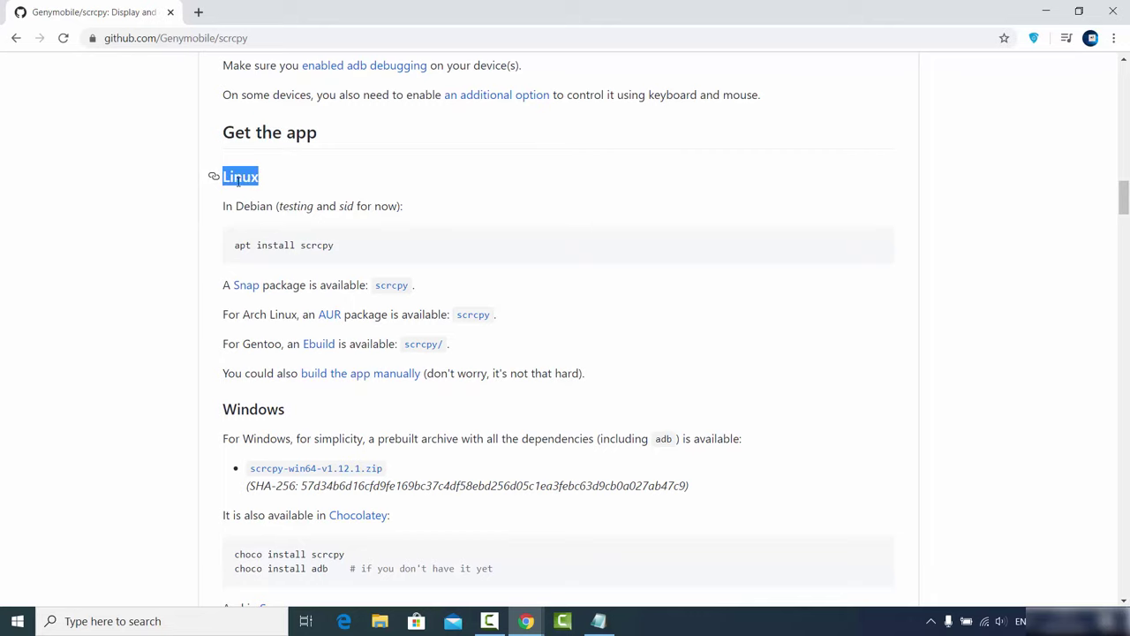
scroll(265, 292, down, 5)
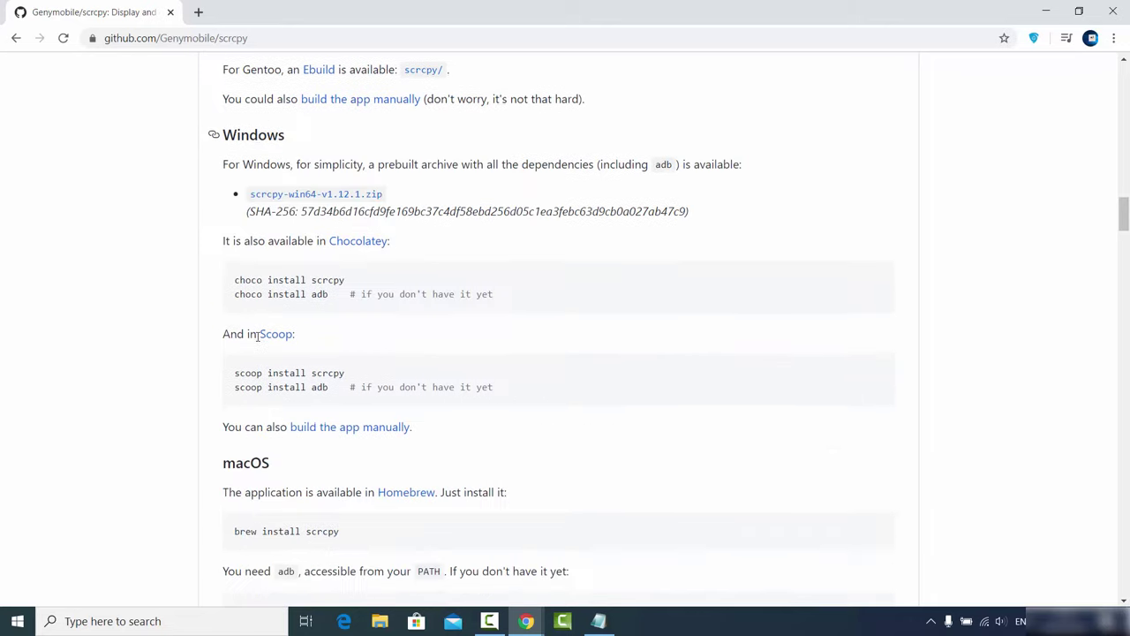
scroll(307, 383, up, 2)
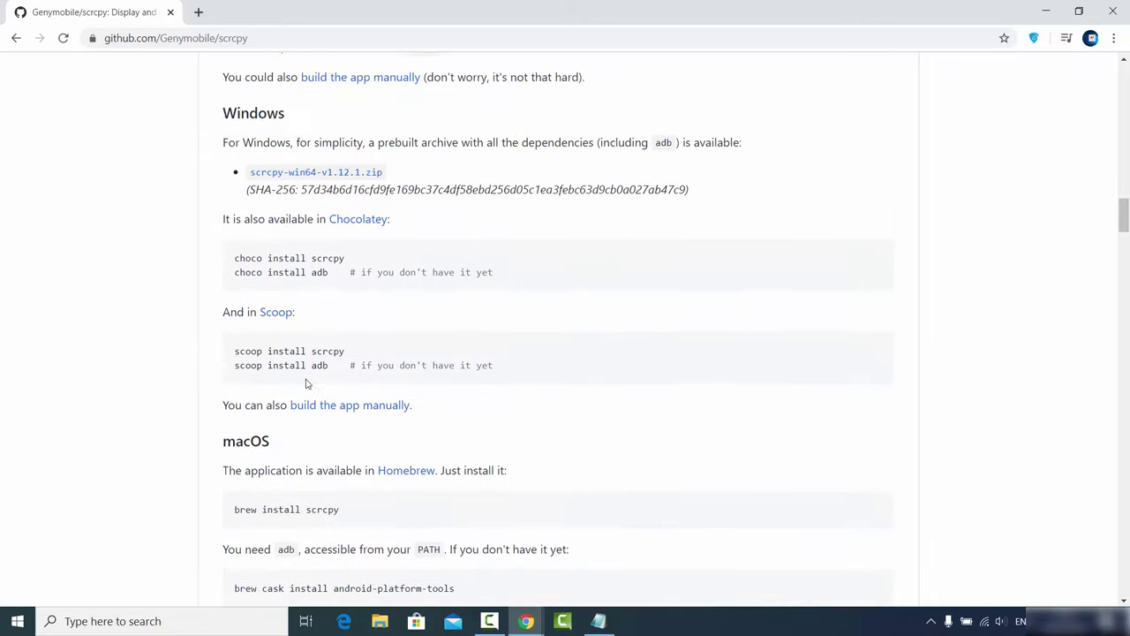
scroll(307, 383, up, 1)
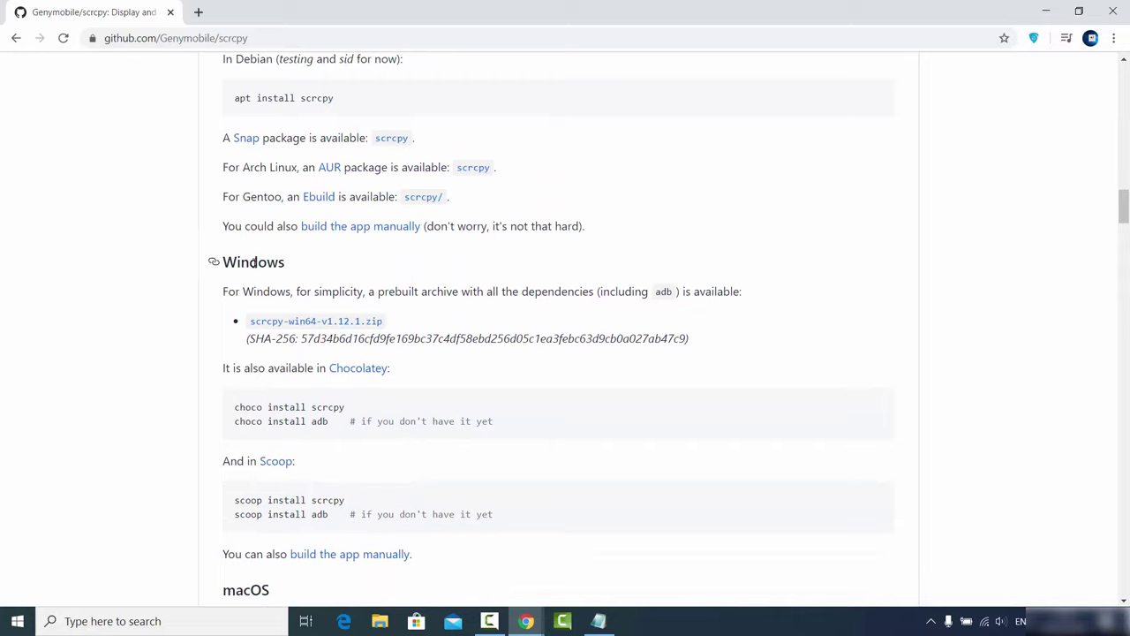
double_click(254, 264)
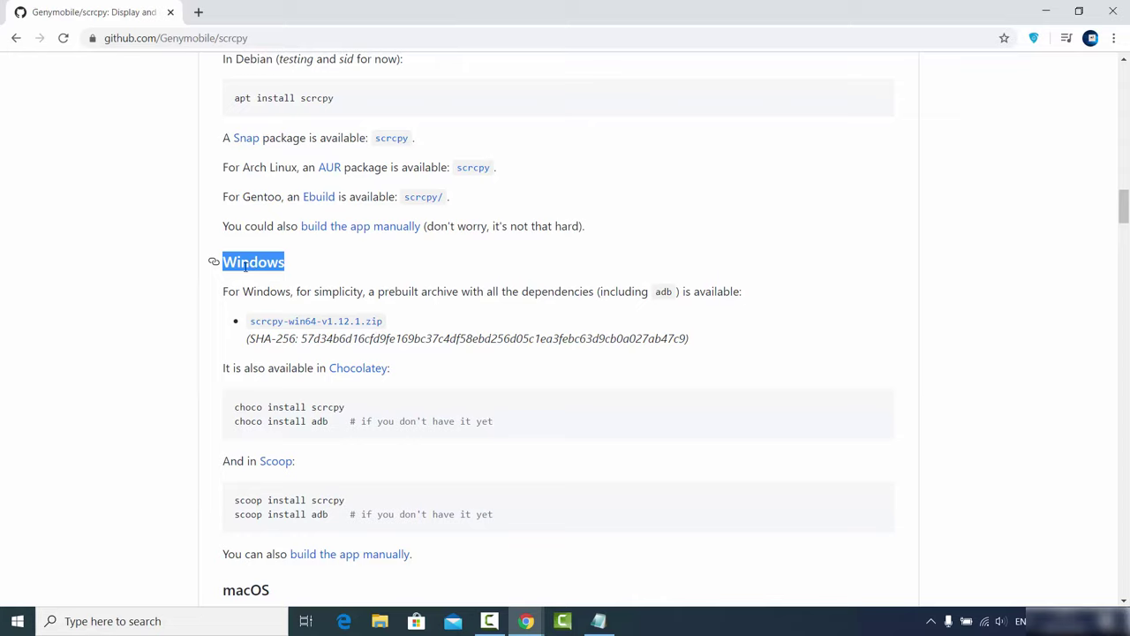
Download the prebuilt Windows archive scrcpy-win64-v1.12.1.zip and show the downloaded file in its folder
click(289, 321)
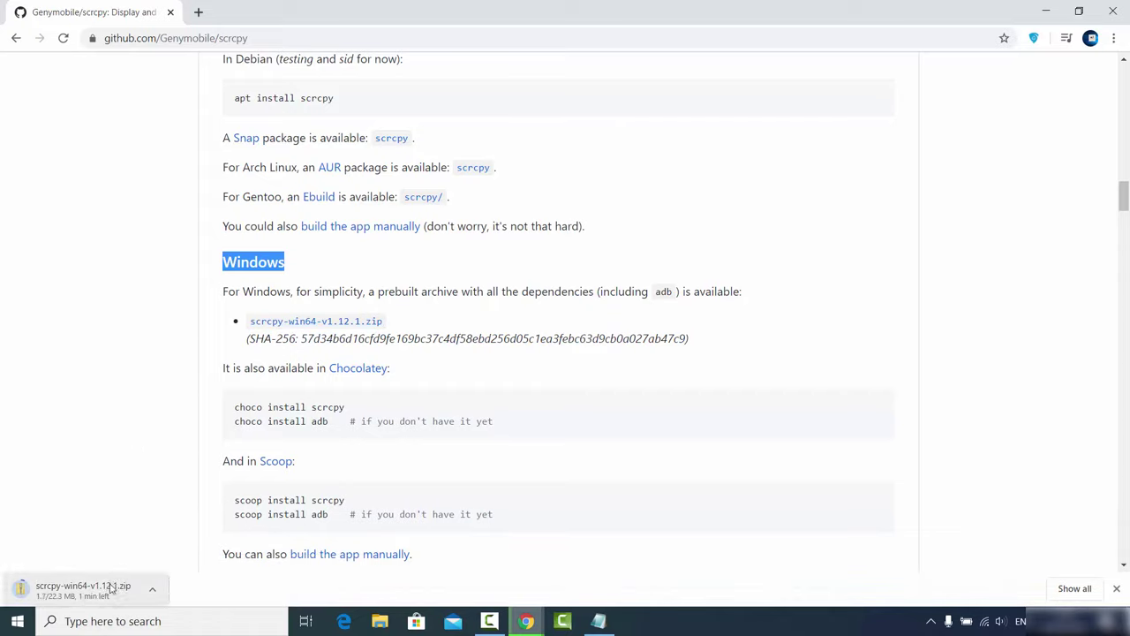
click(108, 532)
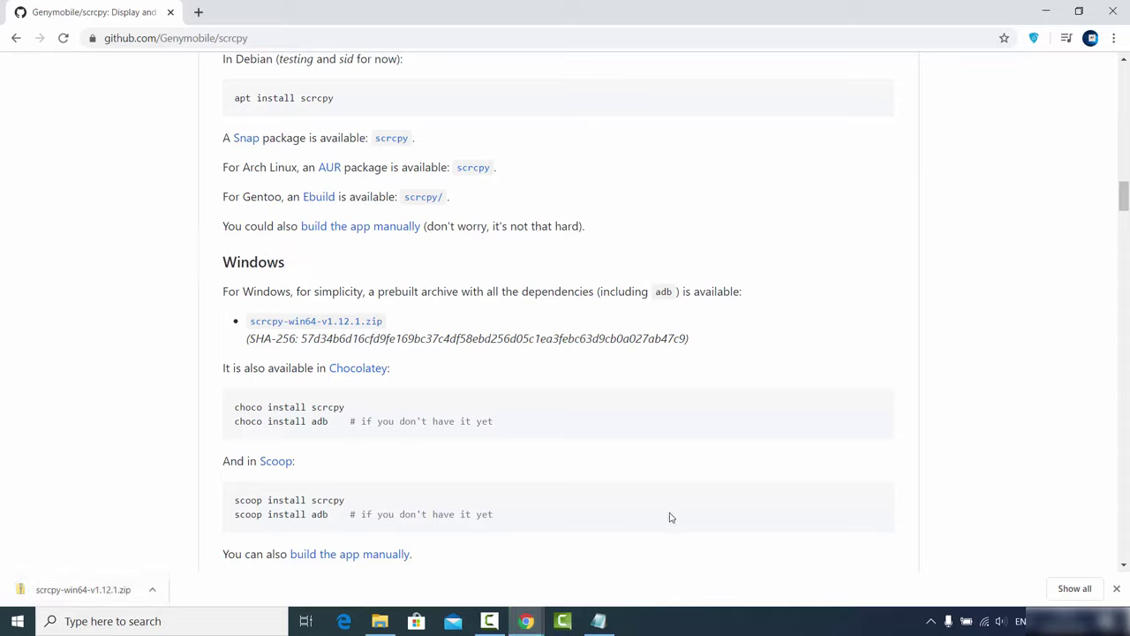
click(152, 589)
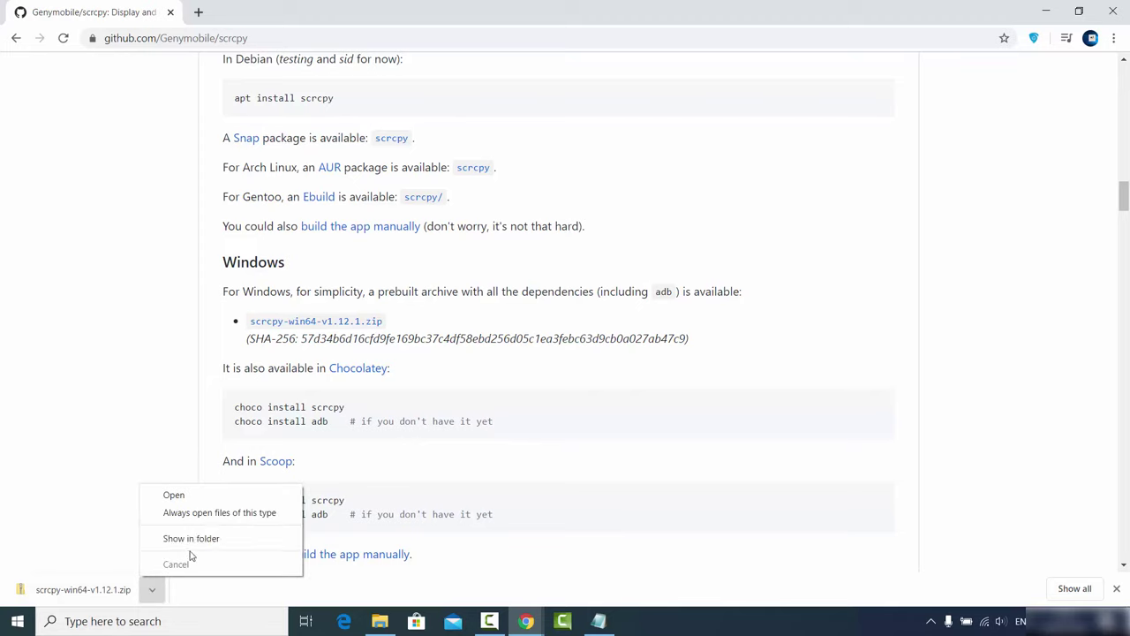
click(194, 546)
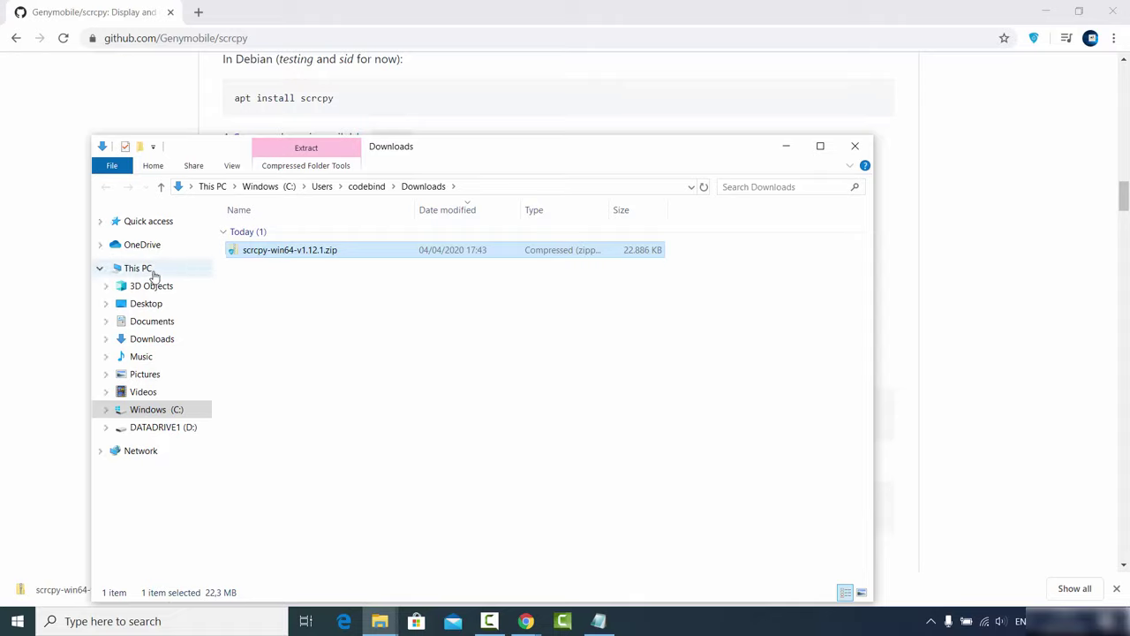
Create a new folder named scrcpy in the root of the Windows (C:) drive
click(153, 276)
double_click(321, 382)
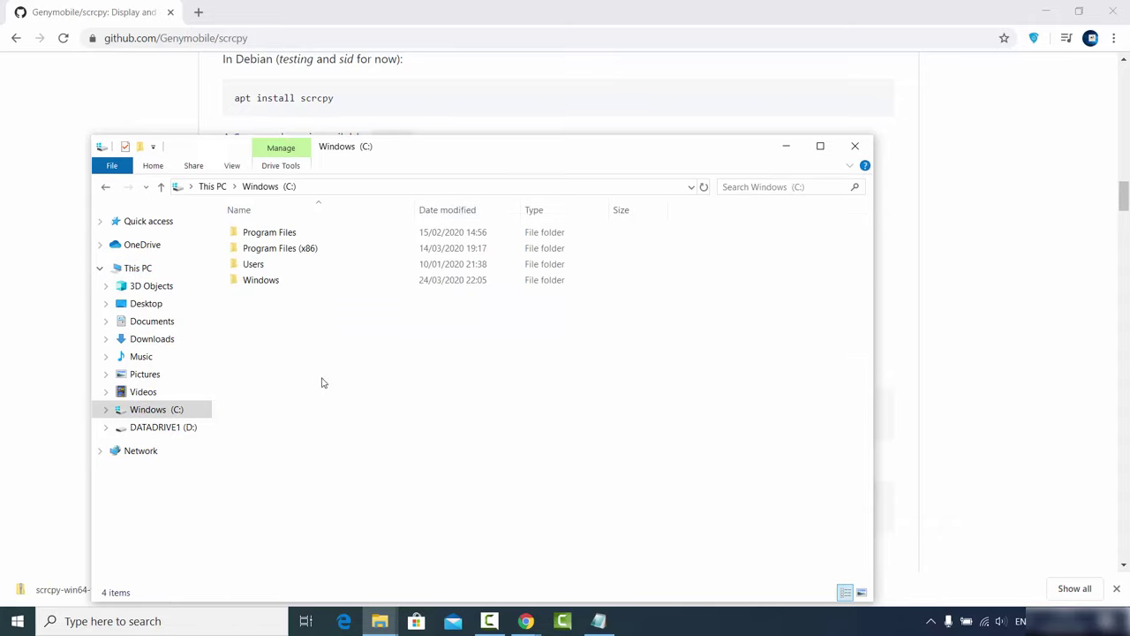
right_click(282, 305)
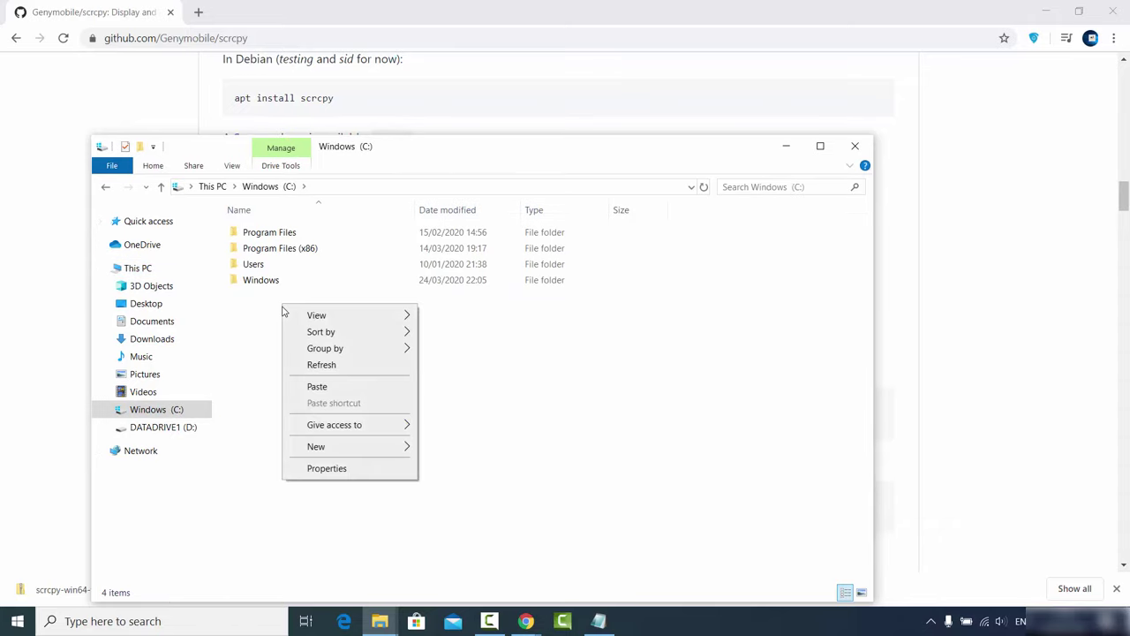
mouse_move(364, 447)
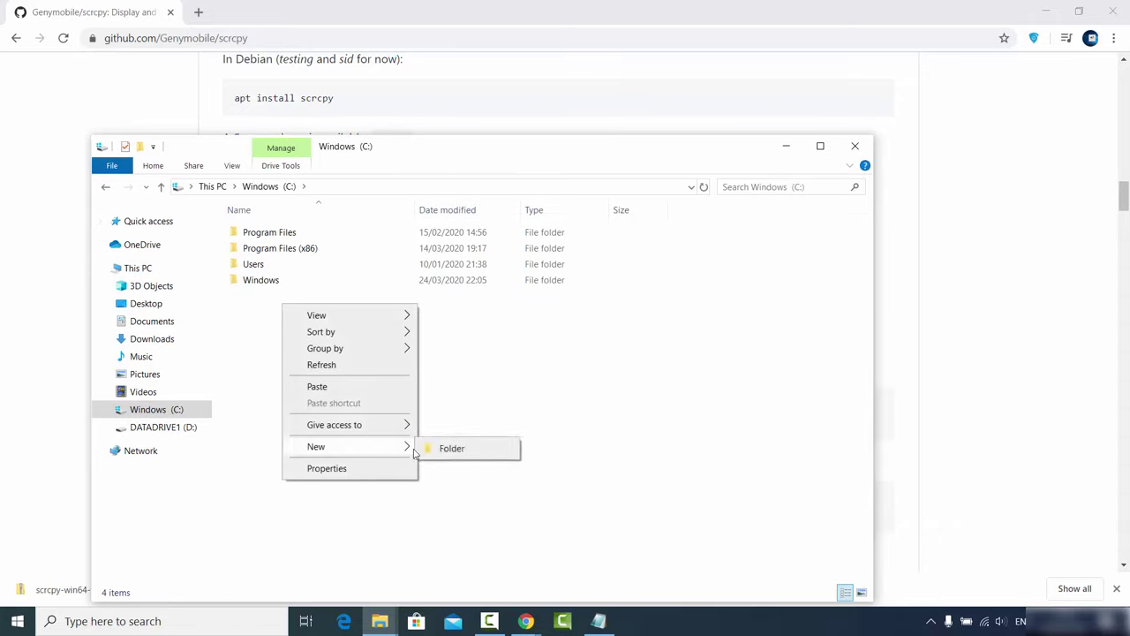
click(441, 450)
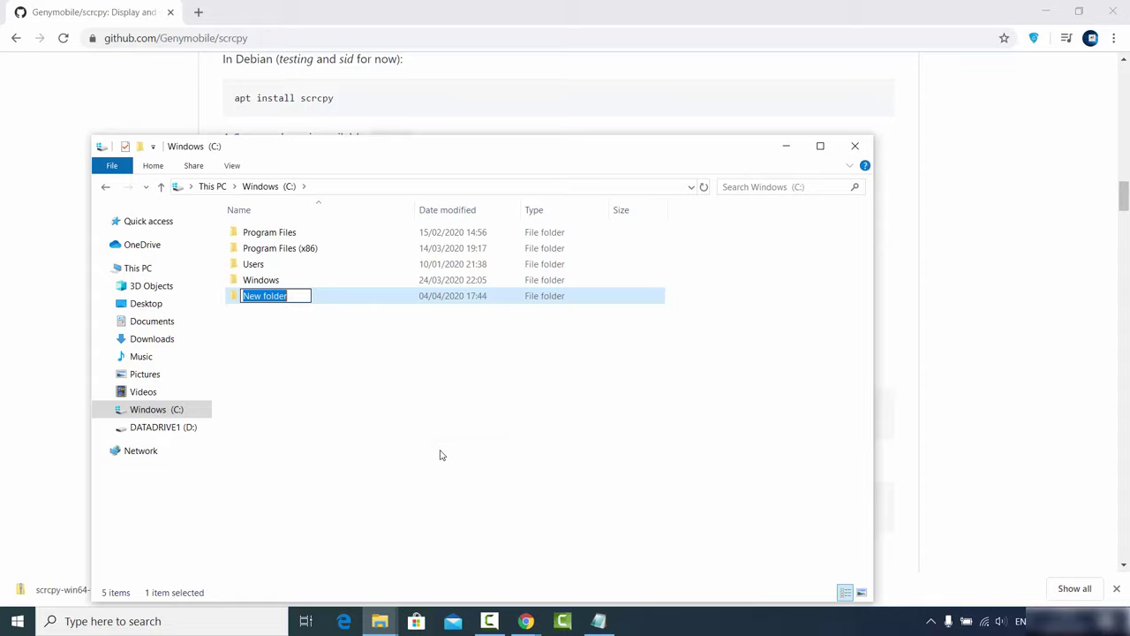
text(scrcp)
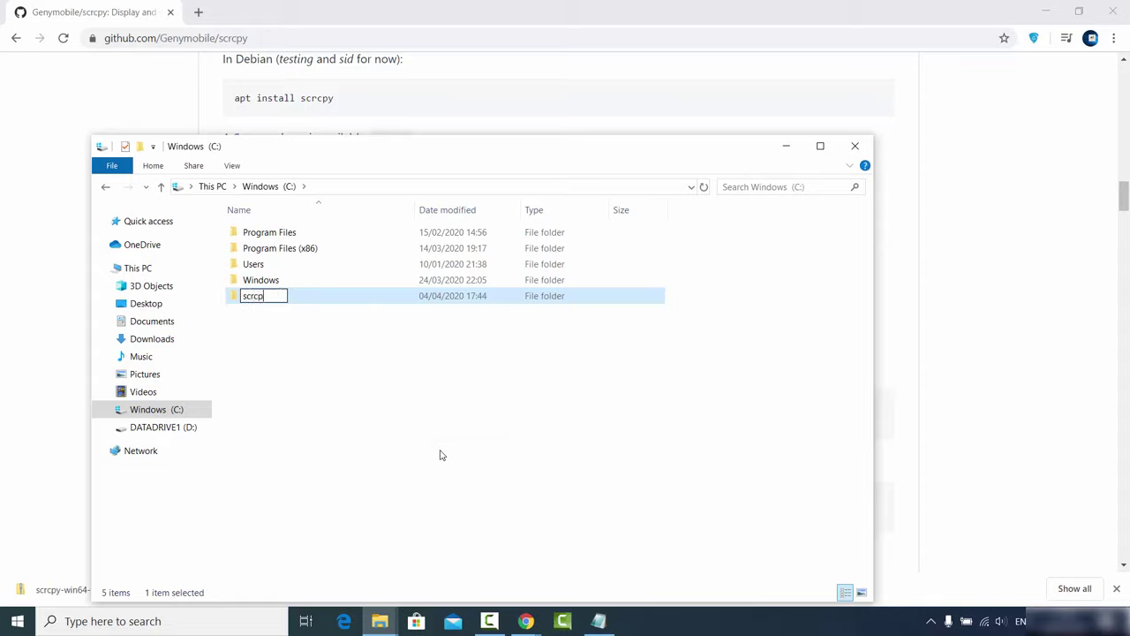
text(y)
key(Return)
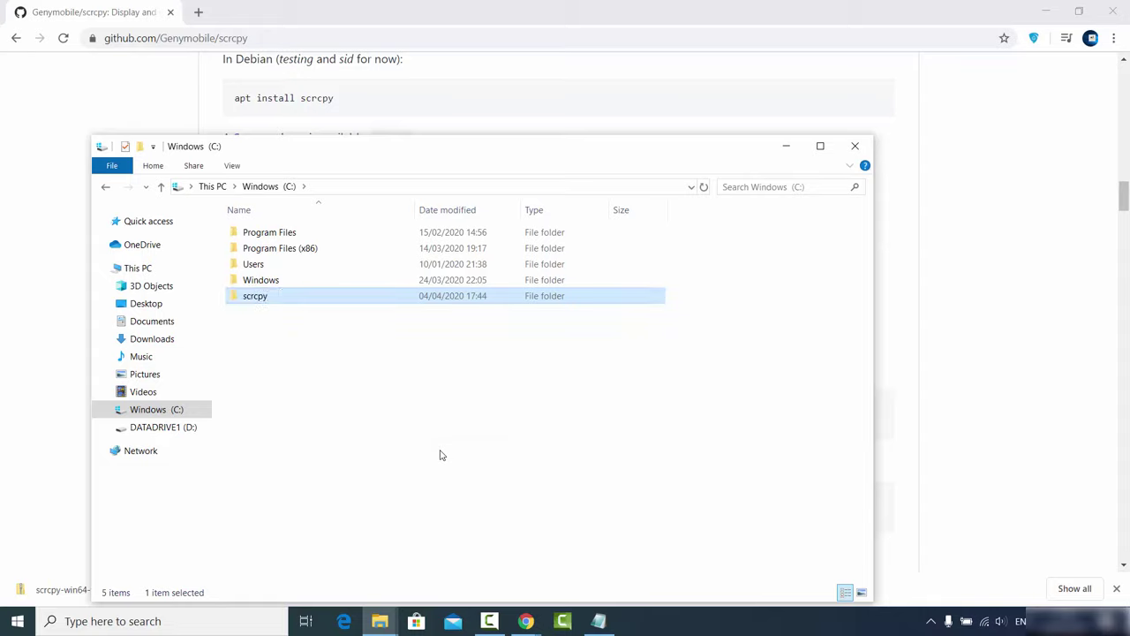
Paste the scrcpy-win64-v1.12.1.zip archive into the new scrcpy folder and extract its contents there with 7-Zip
double_click(279, 301)
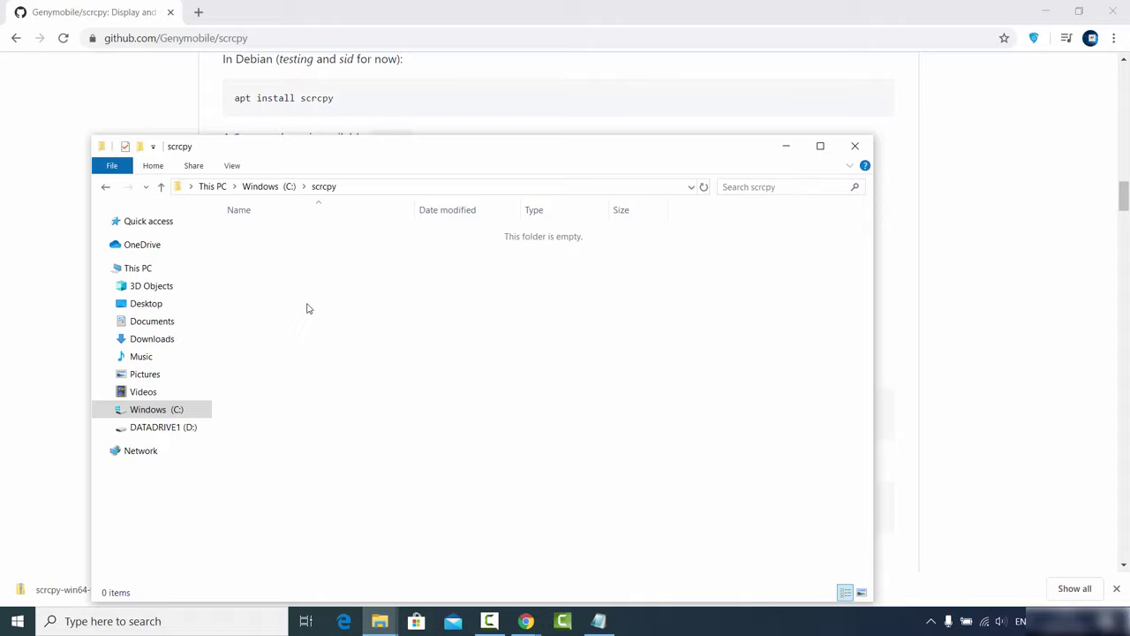
key(ctrl+v)
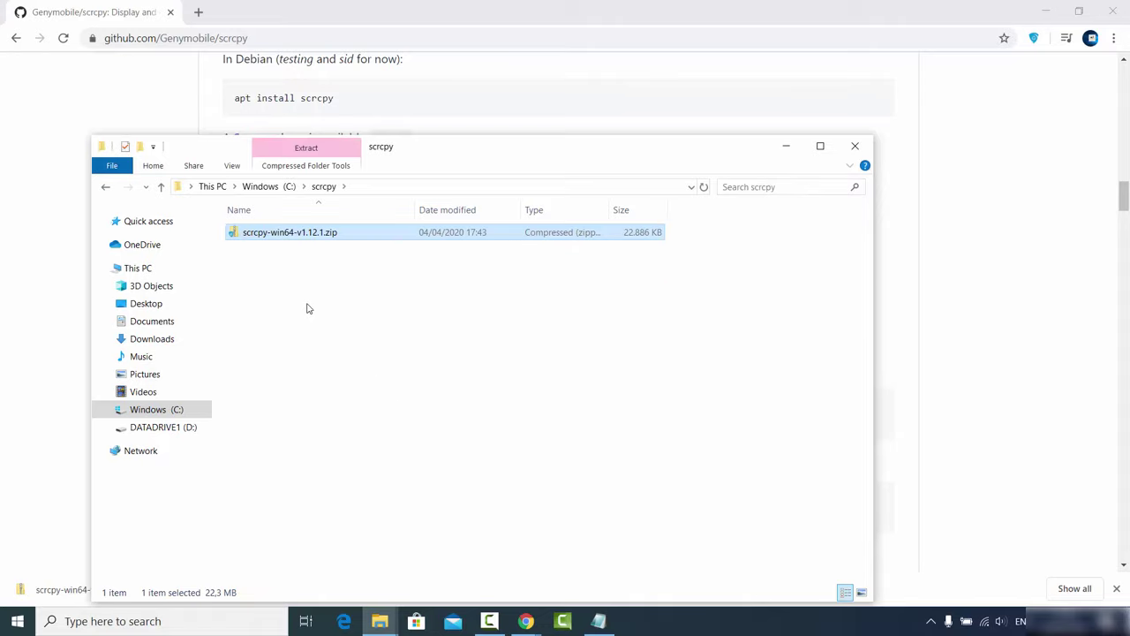
right_click(304, 233)
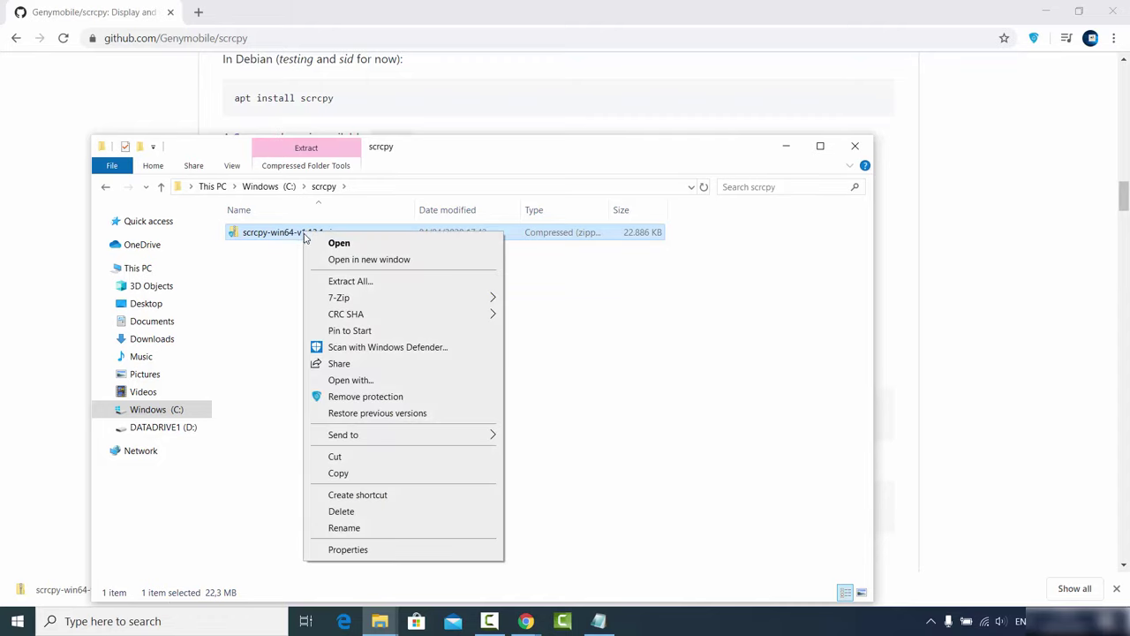
mouse_move(398, 297)
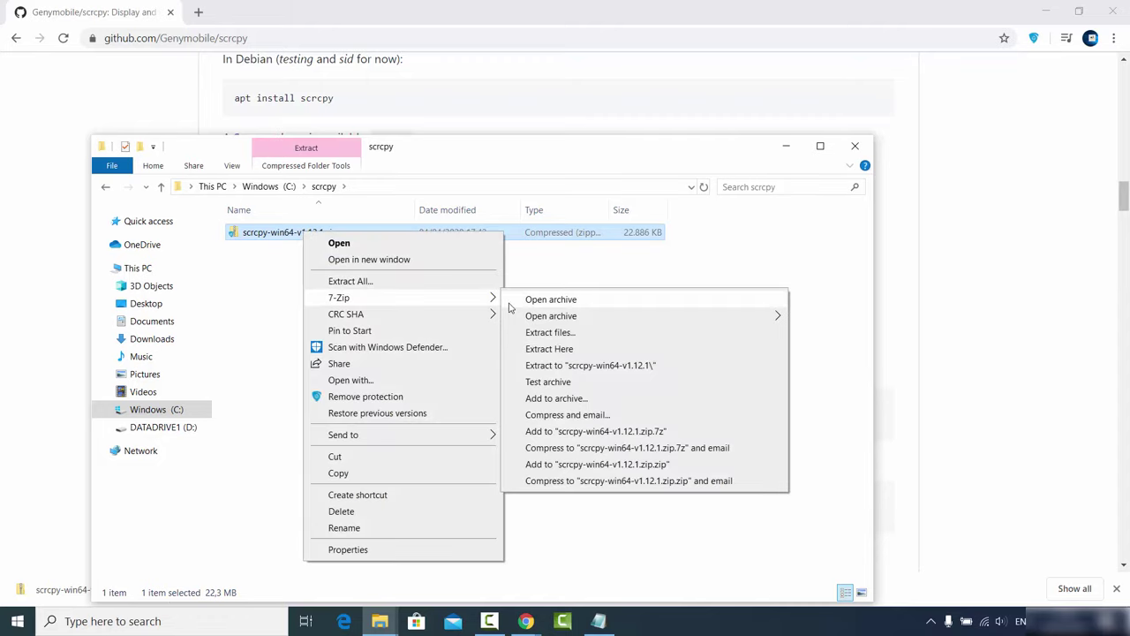
click(542, 350)
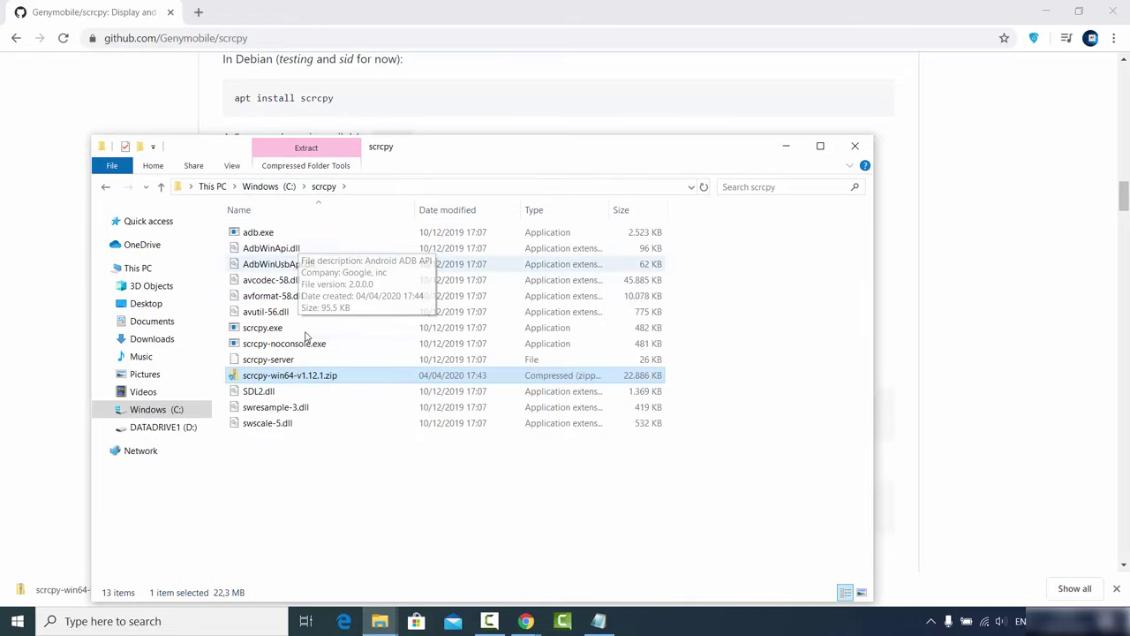
click(330, 467)
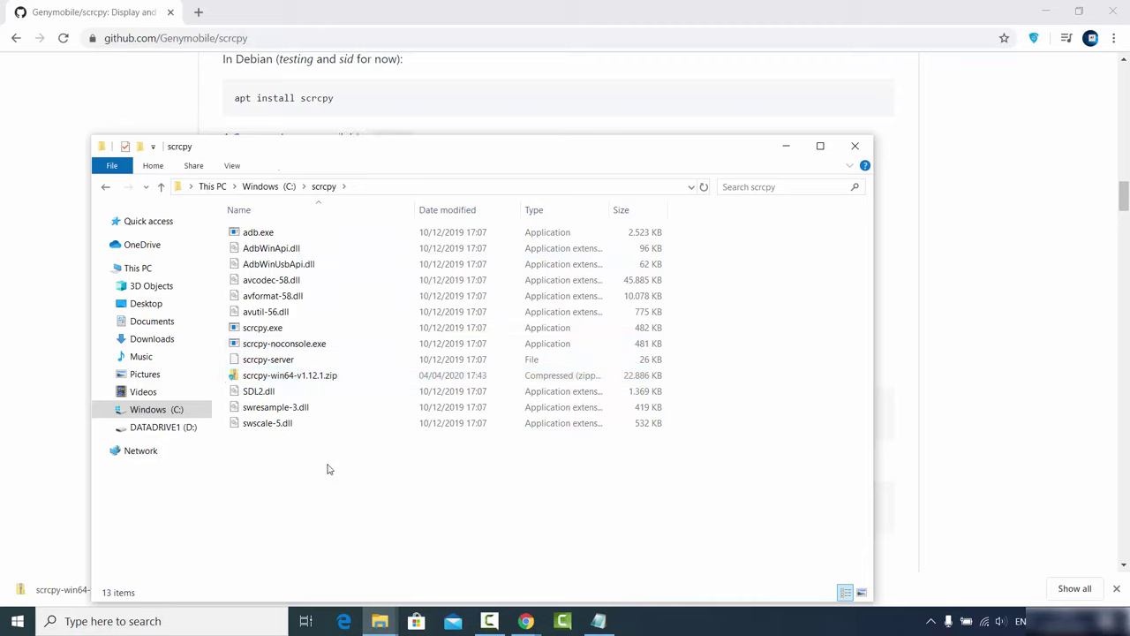
click(290, 378)
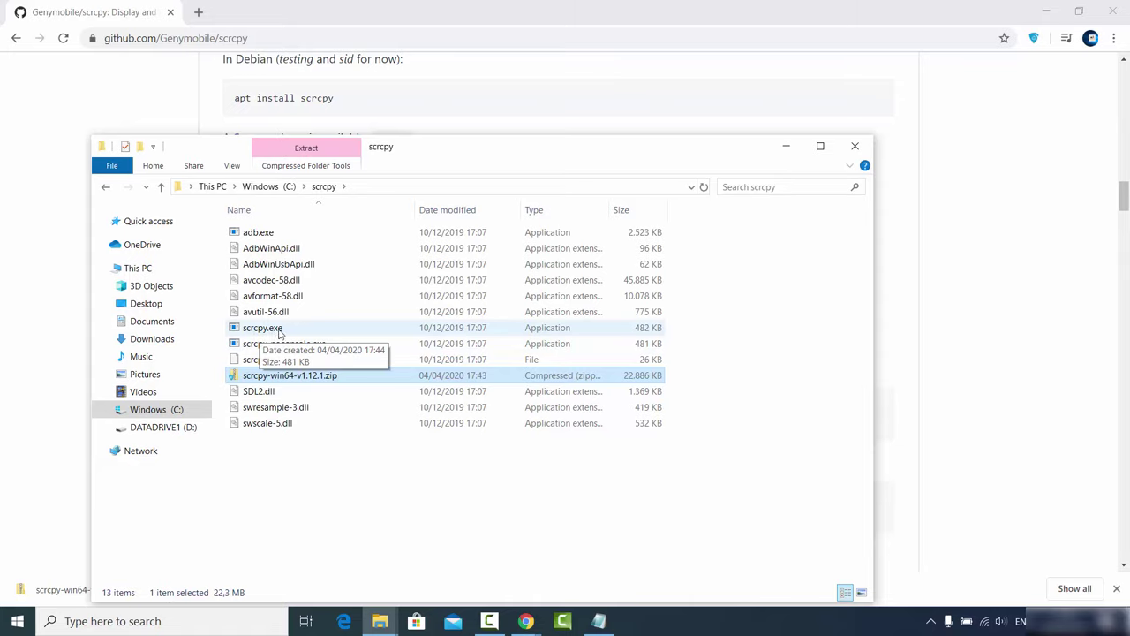
Return to the README in the browser and check the Run section for the command that starts scrcpy
click(934, 285)
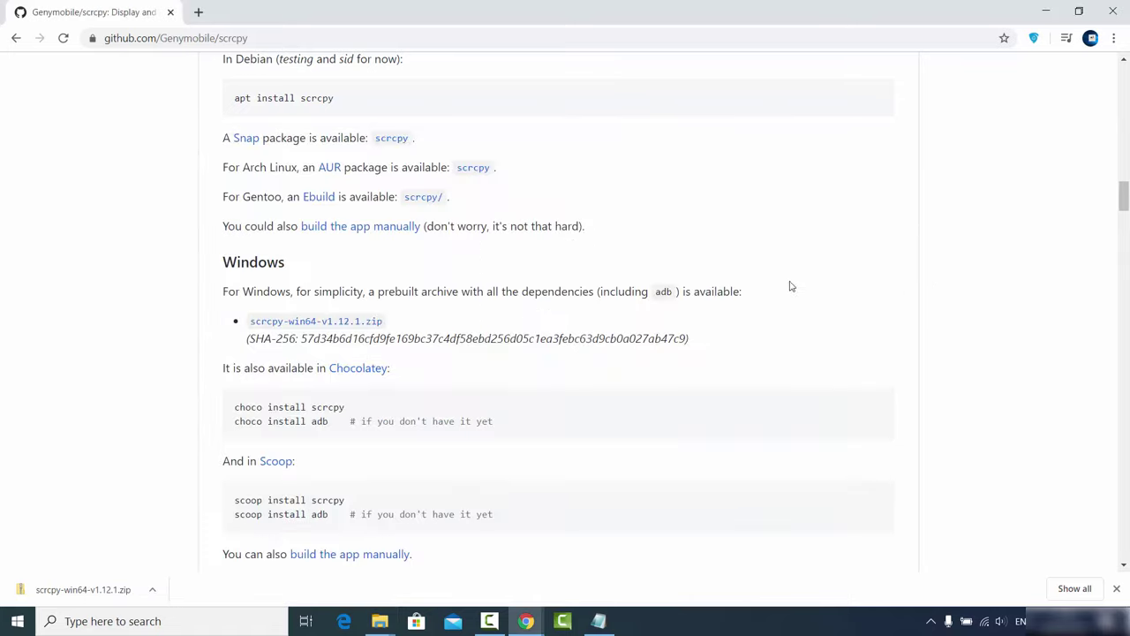
scroll(453, 338, down, 5)
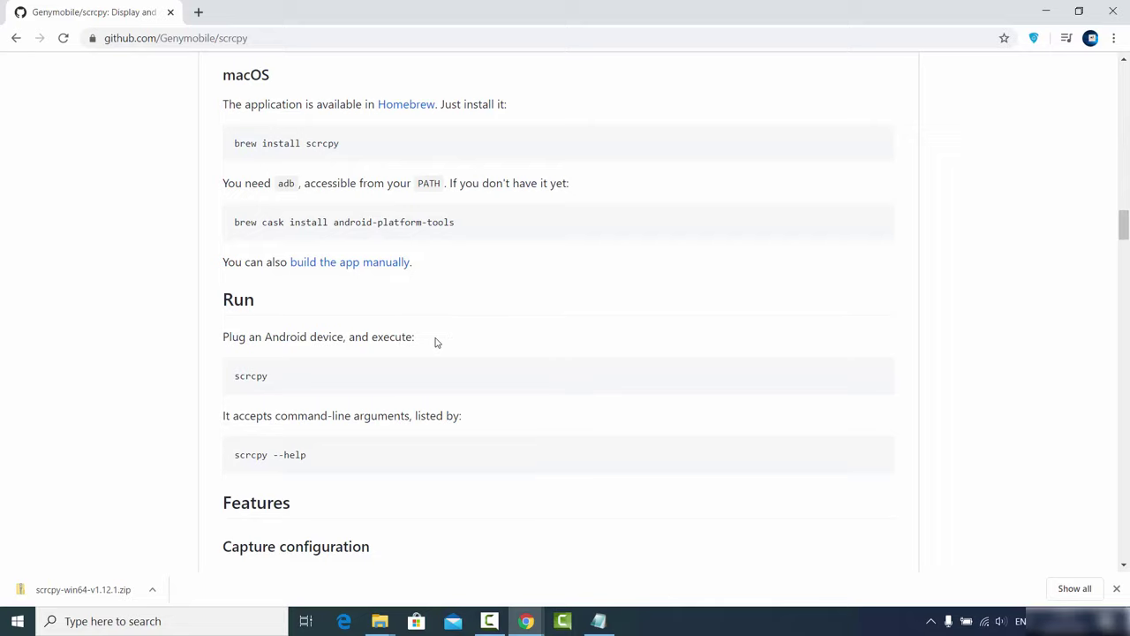
double_click(256, 375)
click(279, 374)
Switch to the scrcpy folder window in File Explorer, copy its full path, and minimize the window
click(1046, 15)
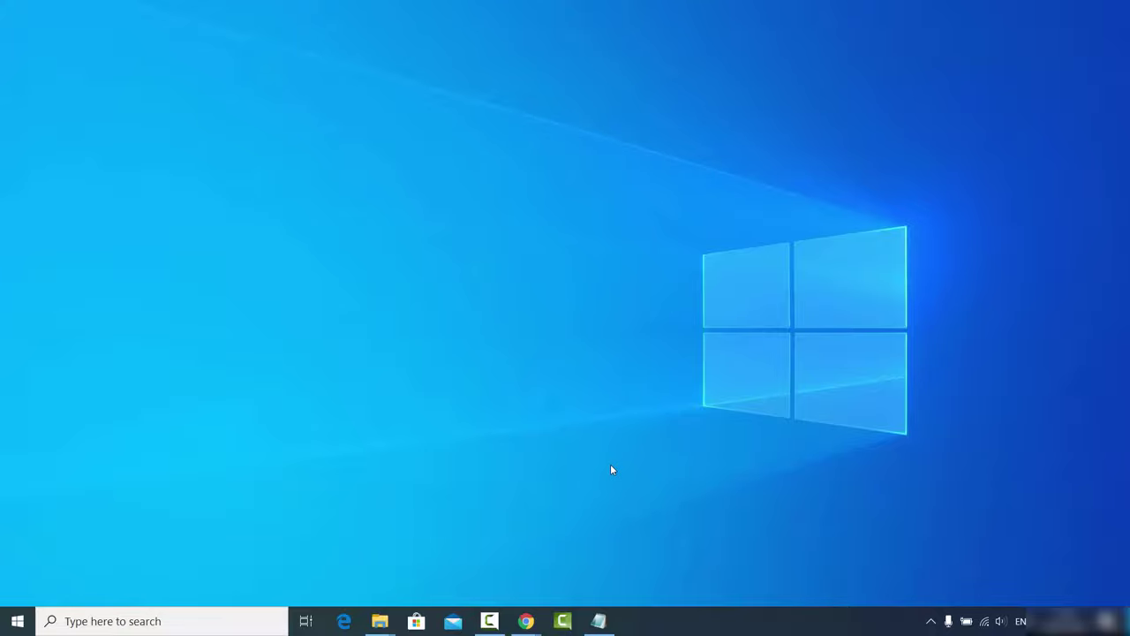
mouse_move(380, 621)
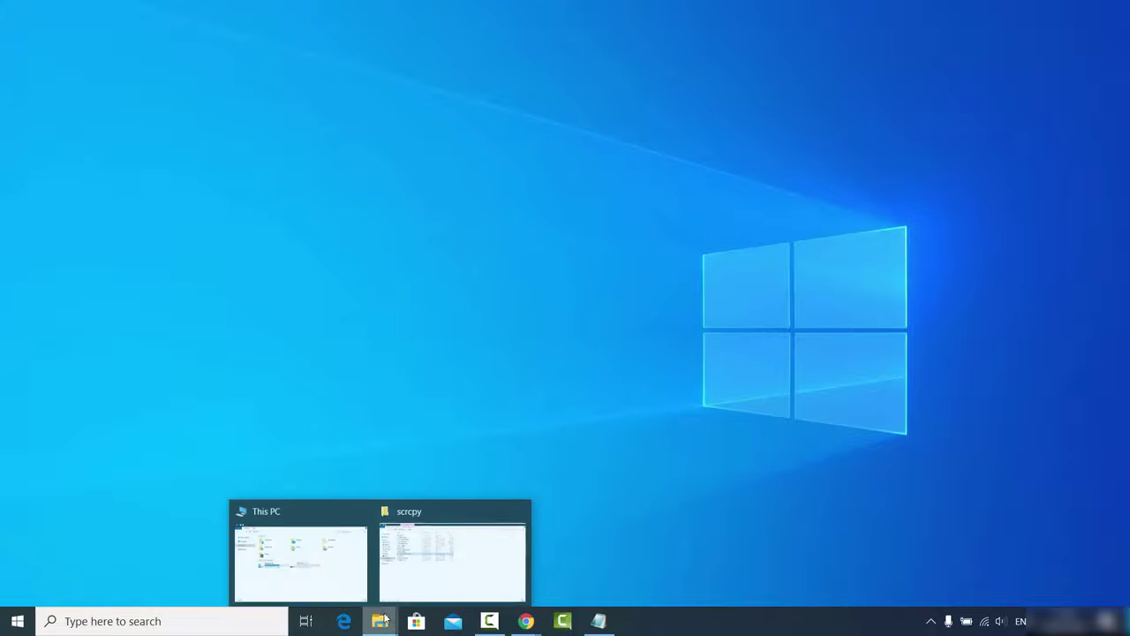
click(432, 561)
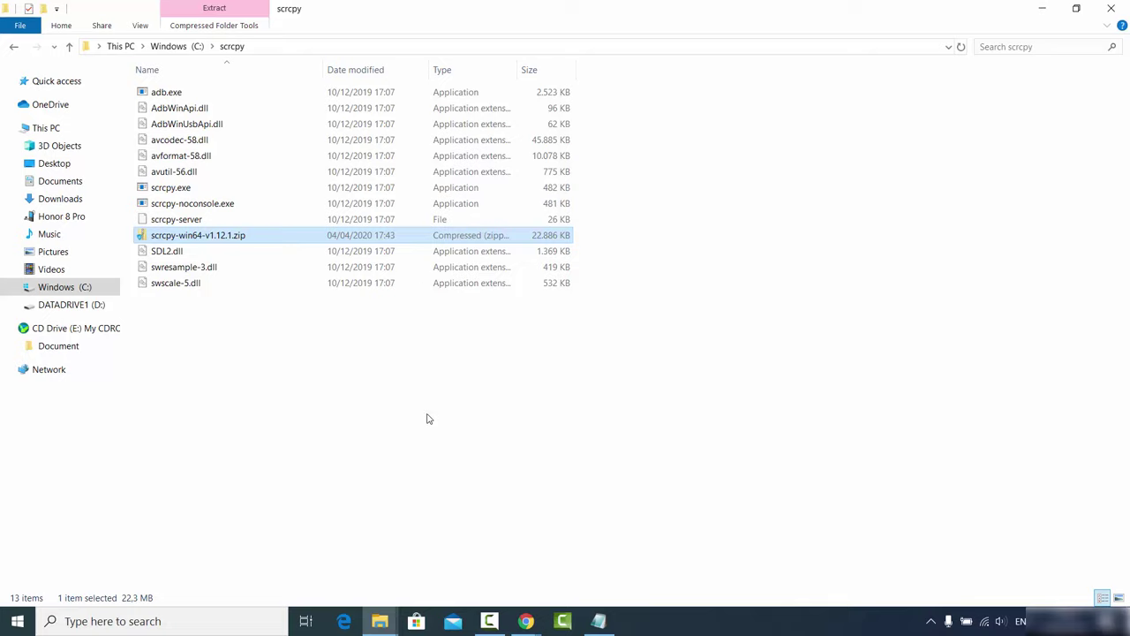
click(316, 47)
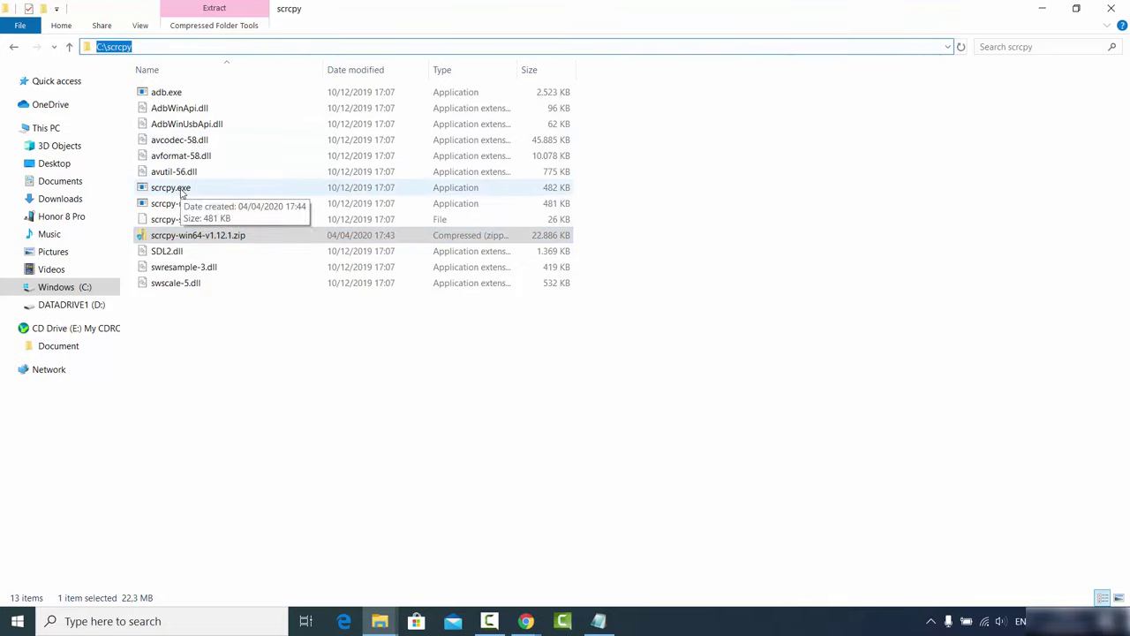
click(1040, 9)
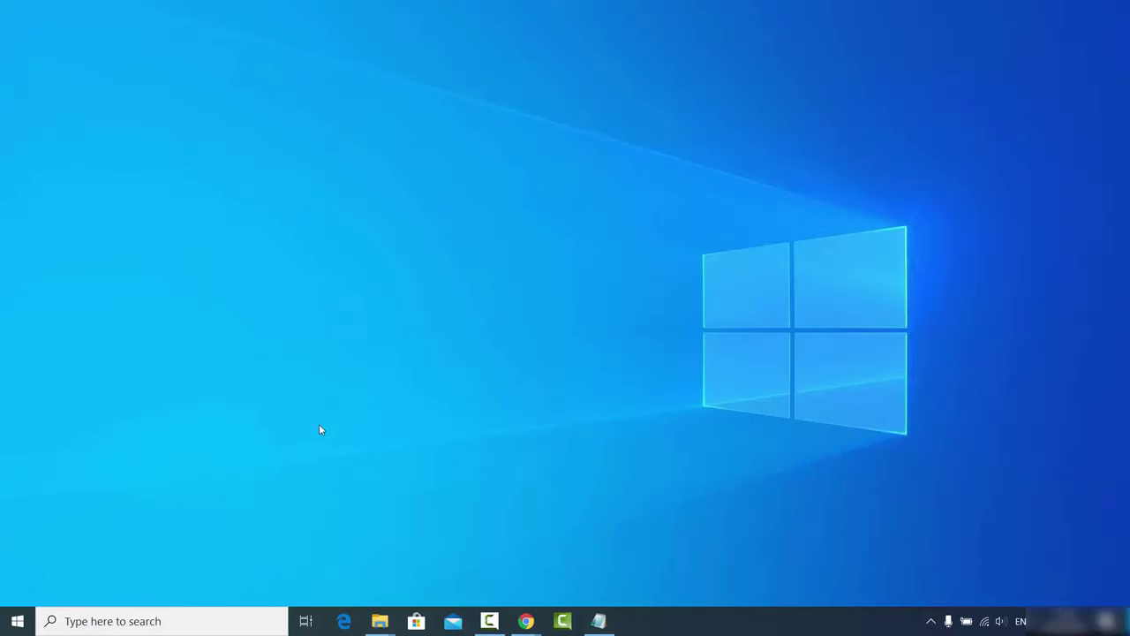
Search Windows for cmd, run Command Prompt as administrator, and maximize its window
click(167, 621)
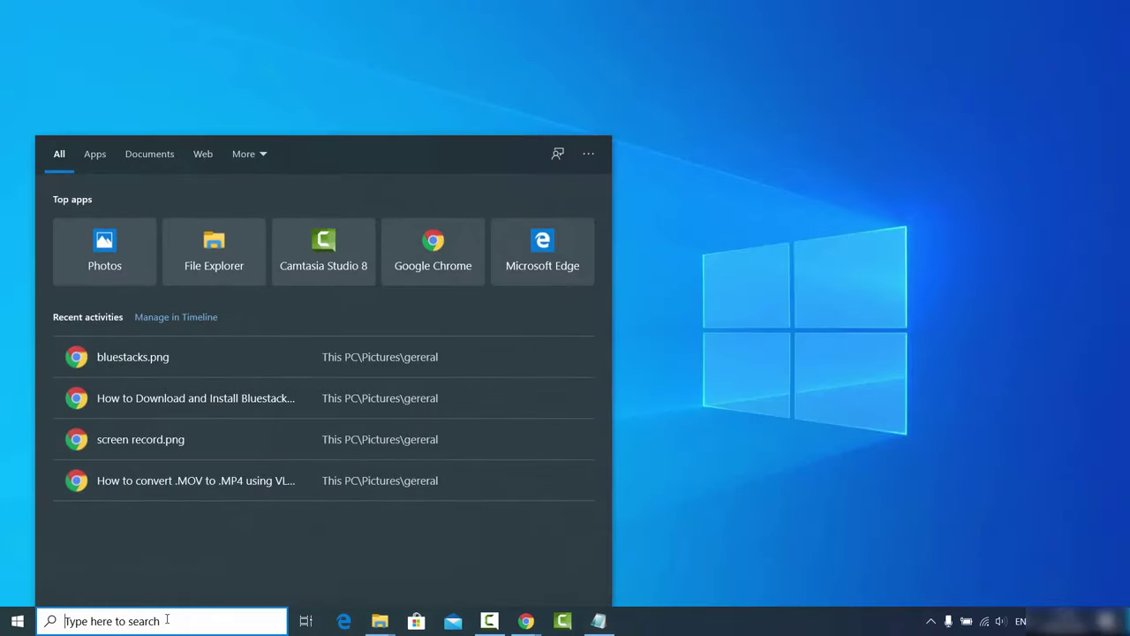
text(cmd)
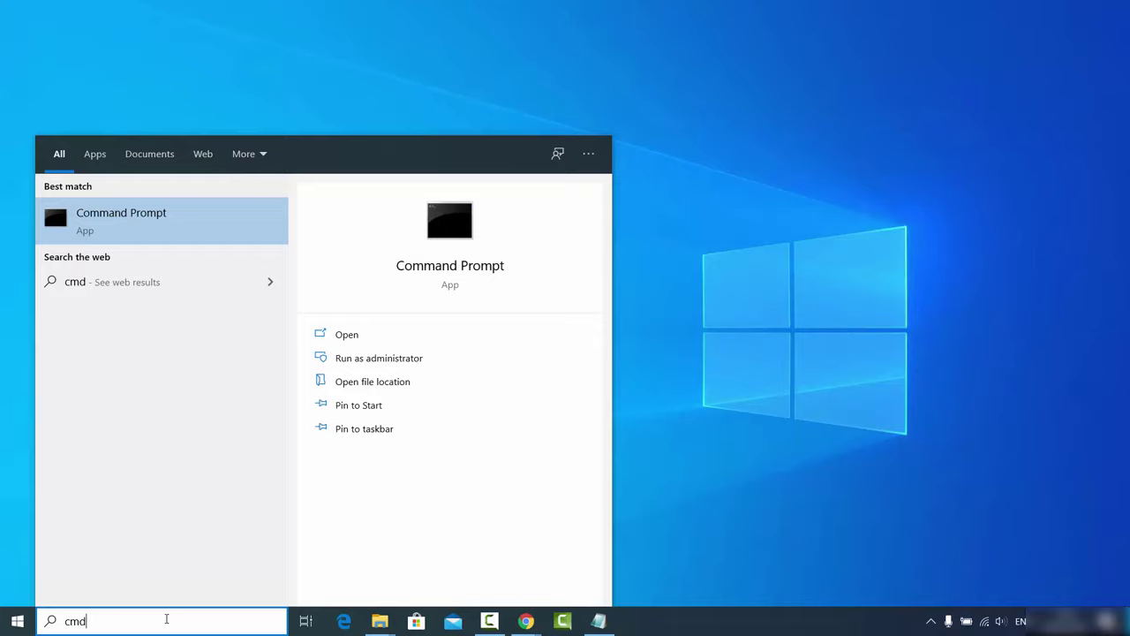
right_click(236, 225)
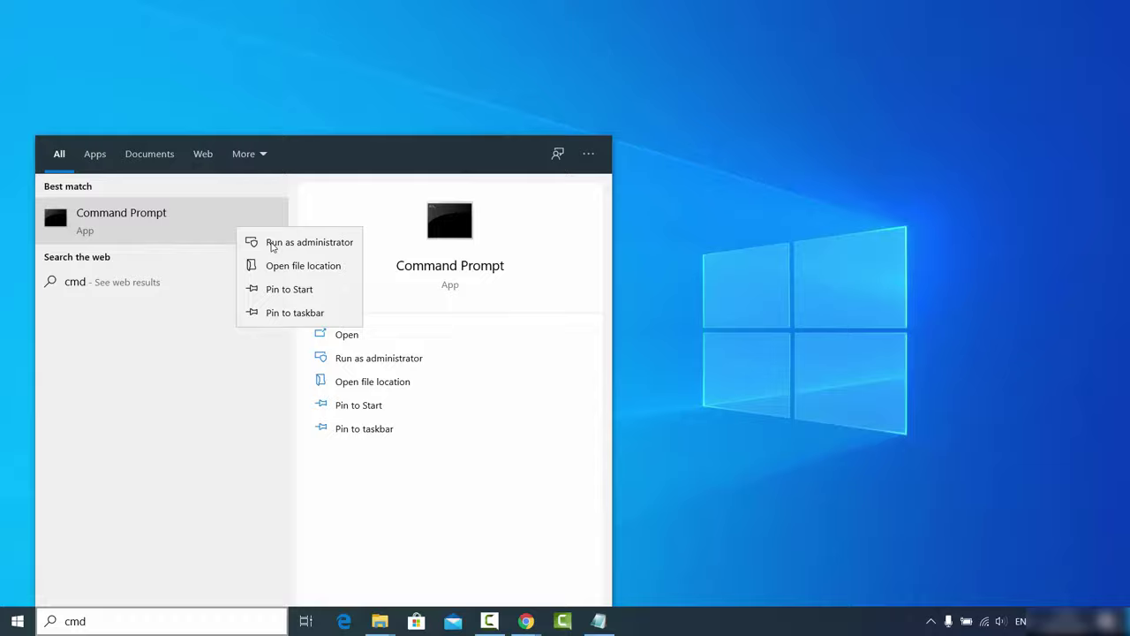
click(273, 245)
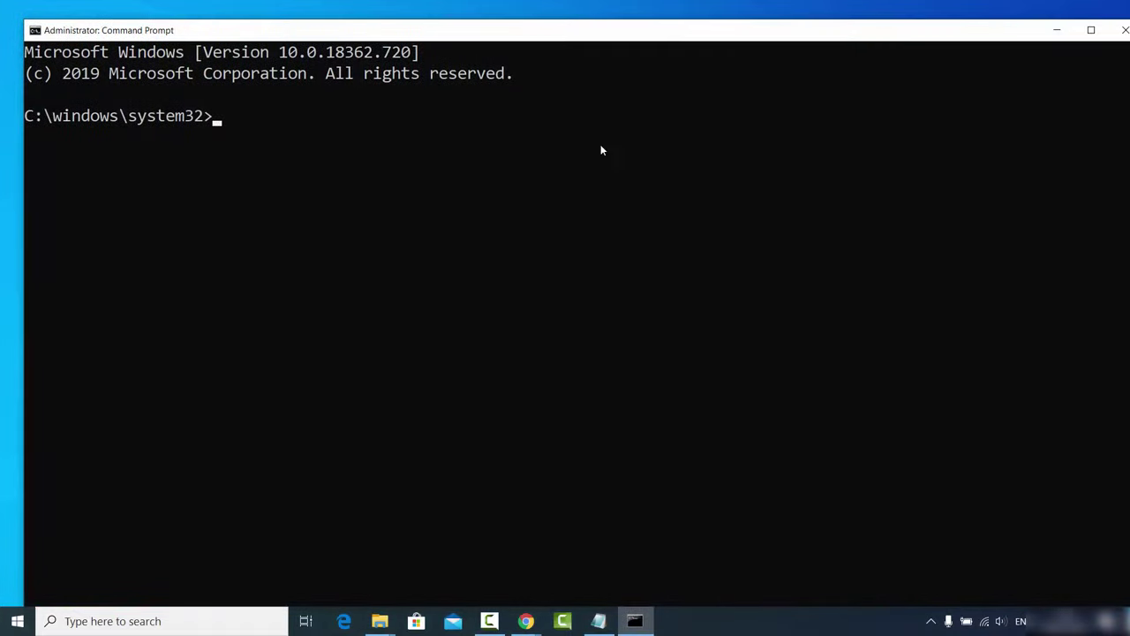
double_click(646, 31)
Change the Command Prompt's working directory to C:\scrcpy with the cd command
click(580, 130)
text(c)
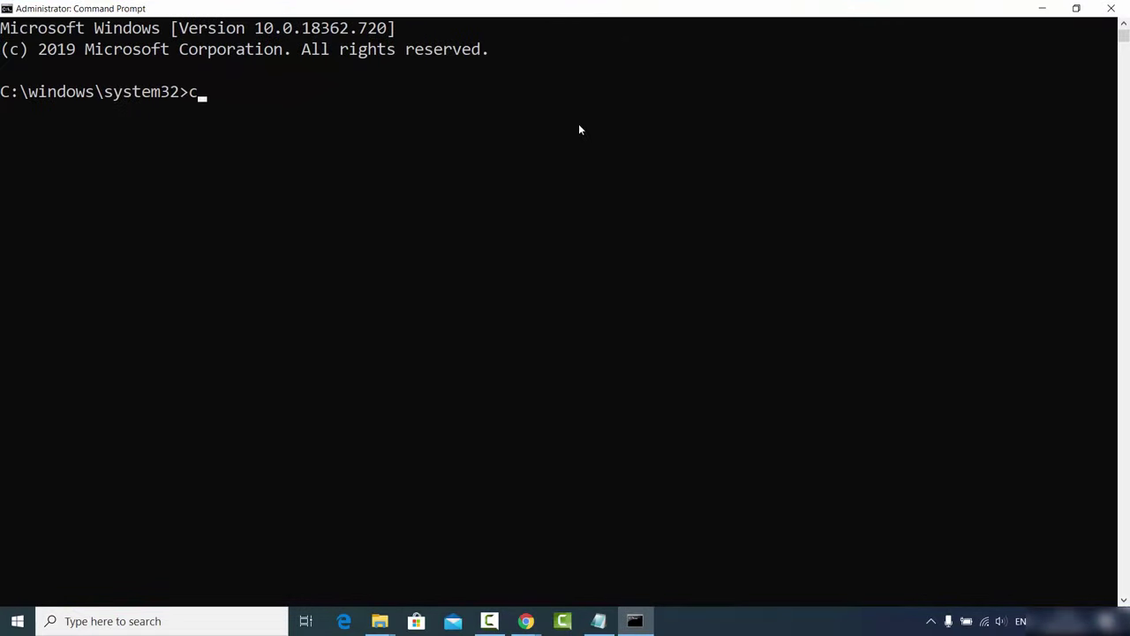
text(d)
click(573, 134)
text(C:\scrcpy)
key(Return)
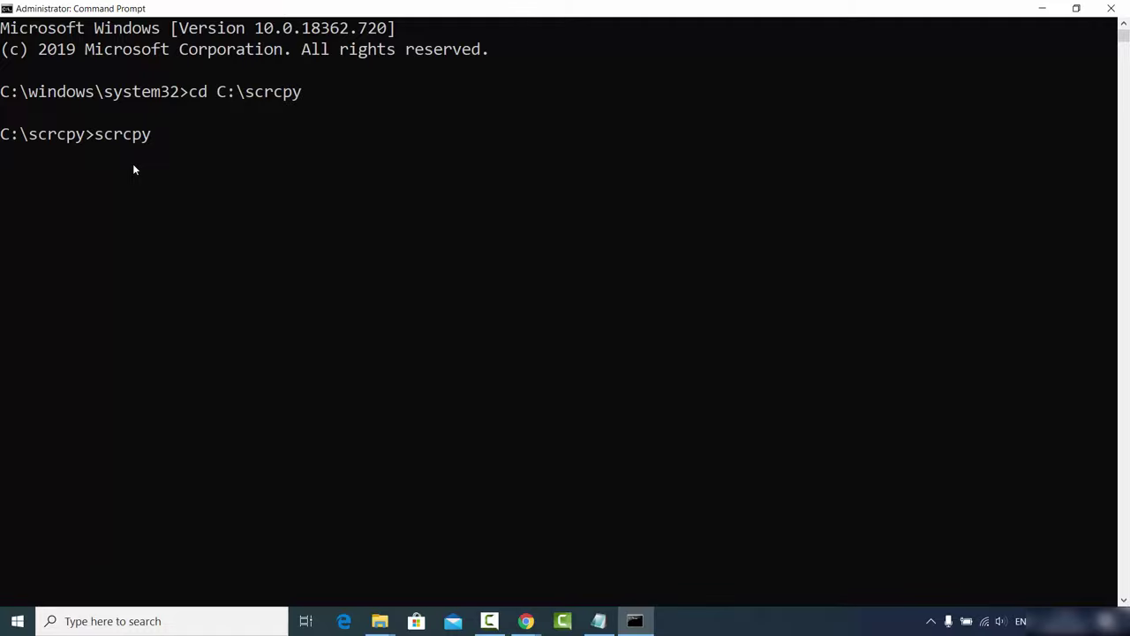
Run the scrcpy command to mirror the connected Android phone and reposition the mirroring window slightly
key(Return)
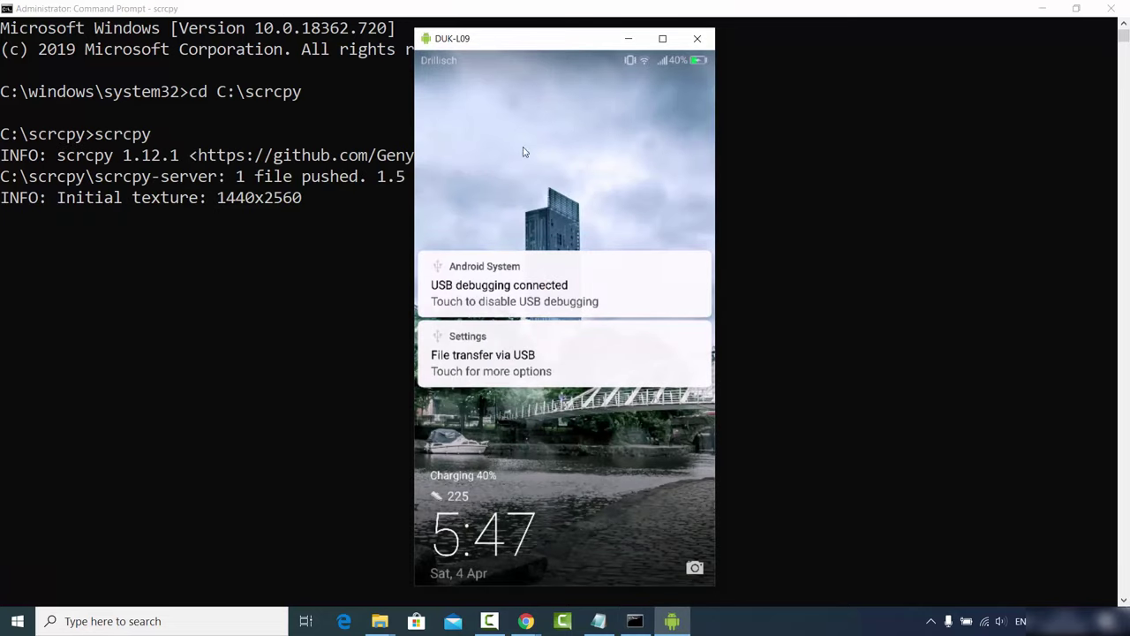
drag(503, 43, 484, 35)
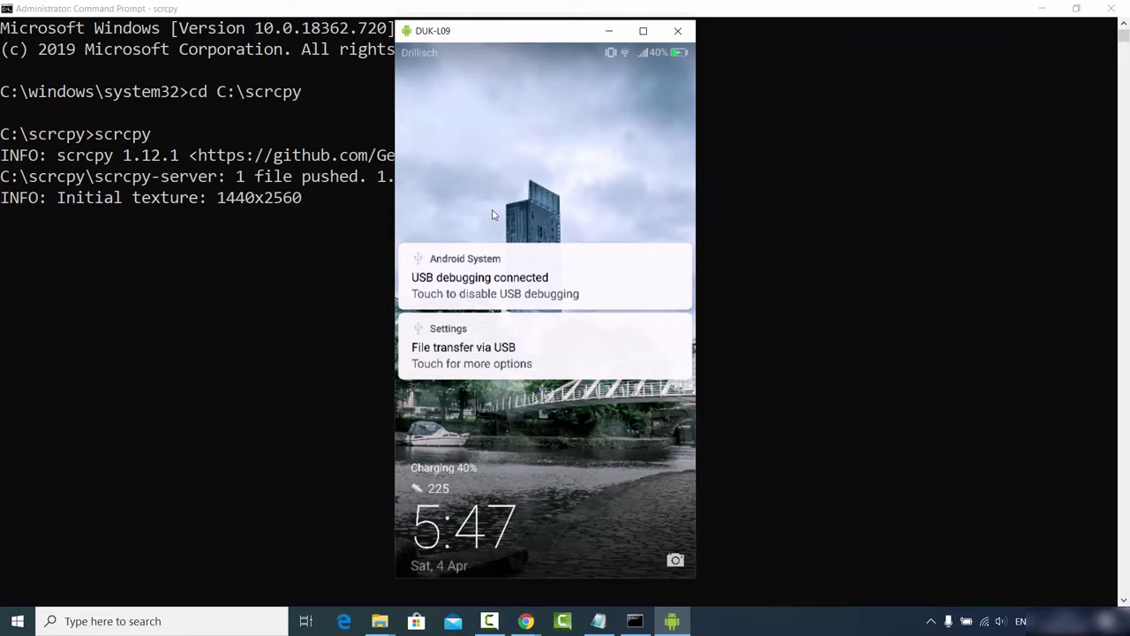
key(ctrl+m)
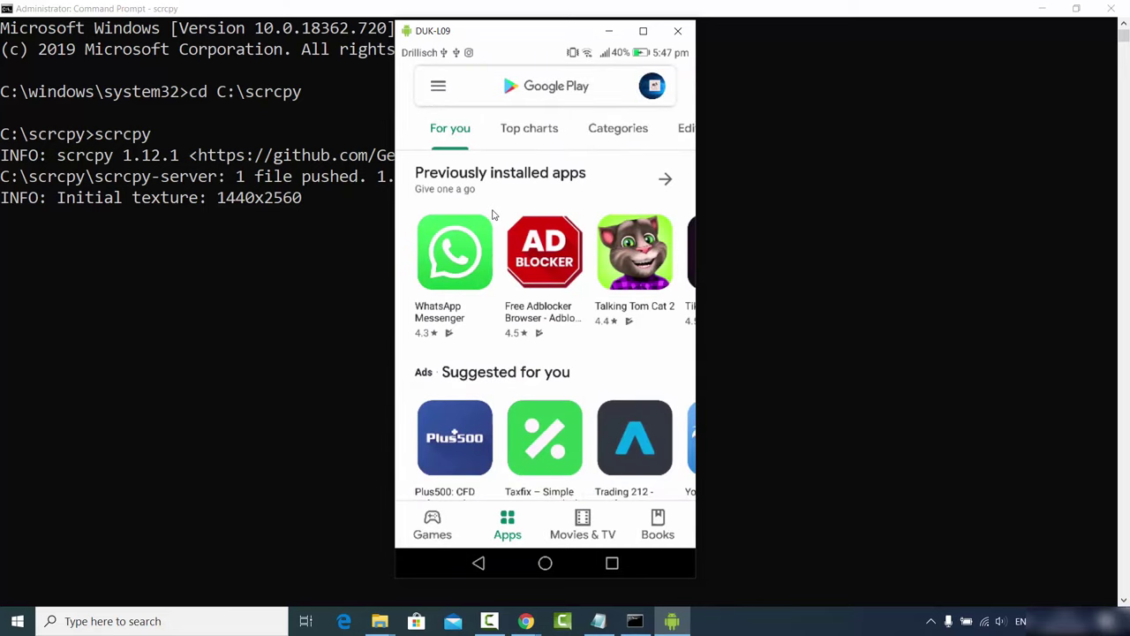
Browse up and down the Google Play apps page on the mirrored phone to test control from the computer
scroll(493, 214, down, 5)
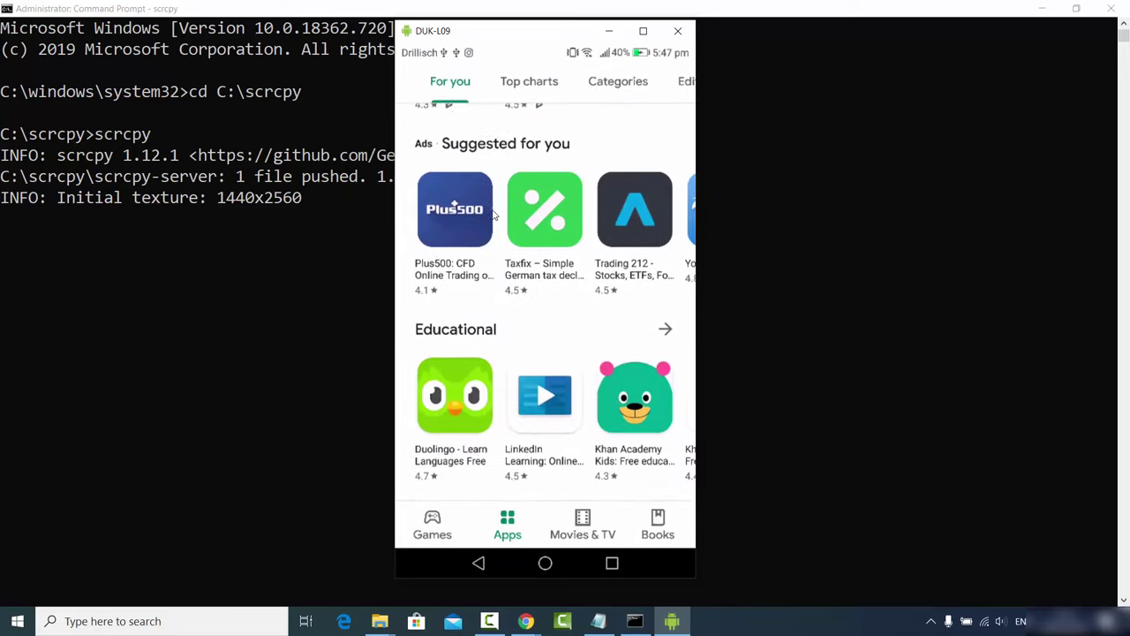
scroll(493, 214, down, 3)
scroll(493, 214, up, 3)
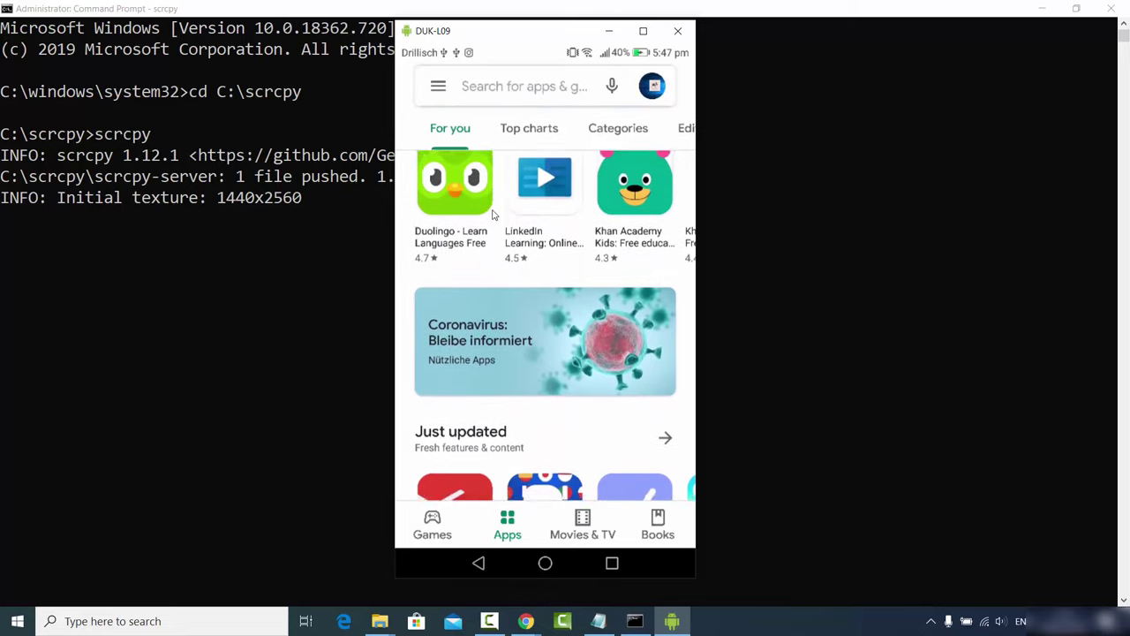
scroll(493, 213, up, 4)
scroll(493, 214, down, 3)
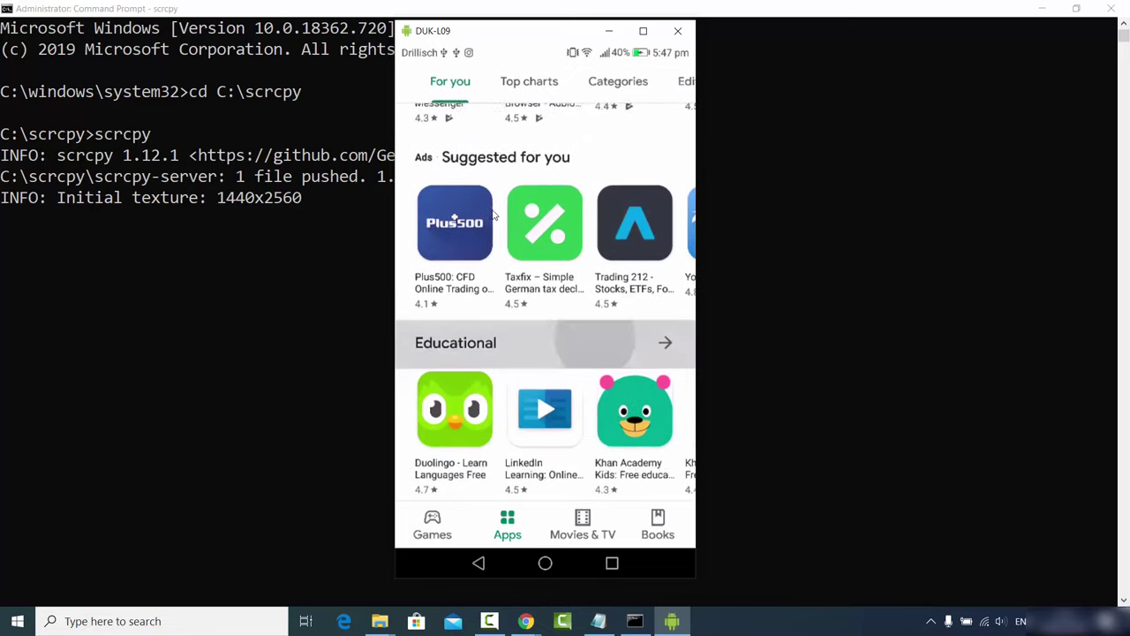
scroll(493, 214, down, 3)
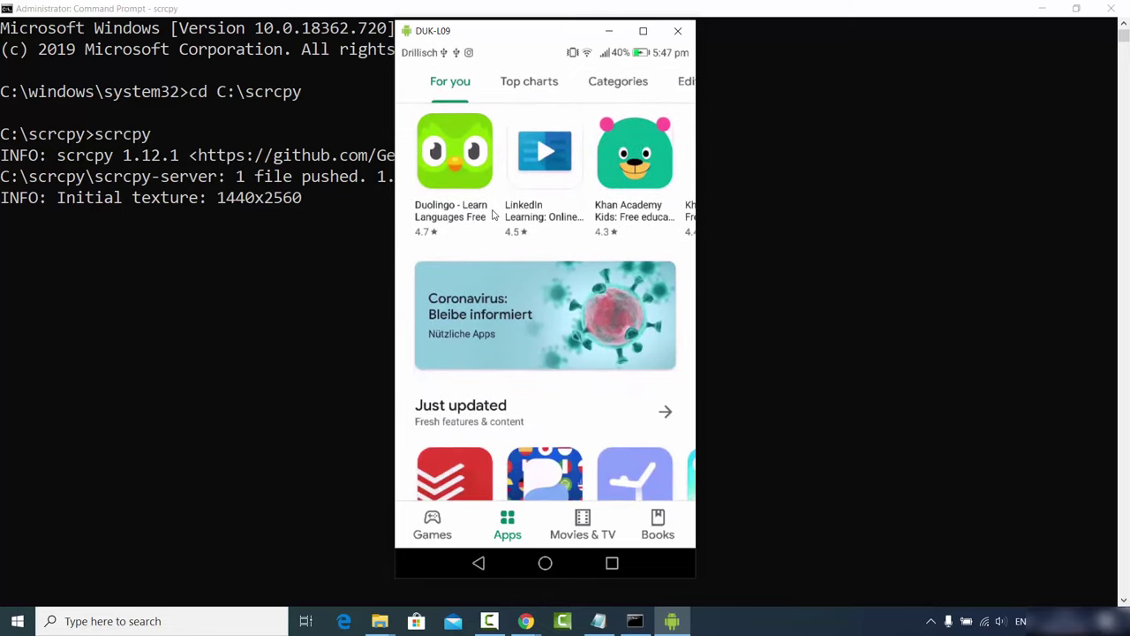
drag(493, 214, 498, 339)
drag(492, 229, 500, 283)
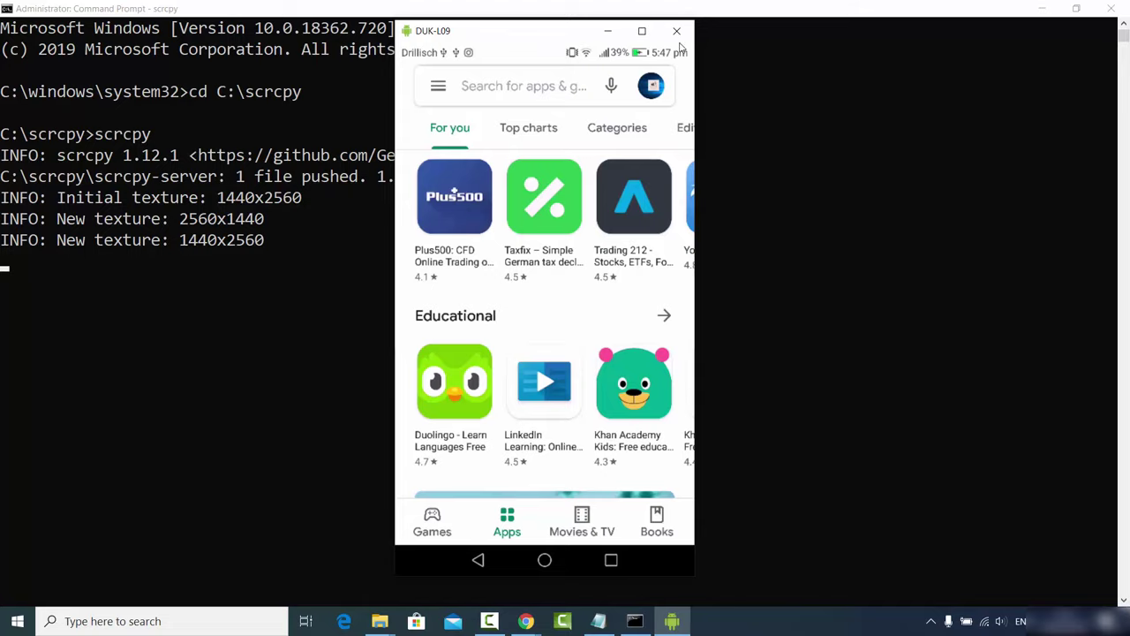
Close the phone mirroring window, copy the scrcpy folder's path again from File Explorer, and minimize the open windows
click(677, 33)
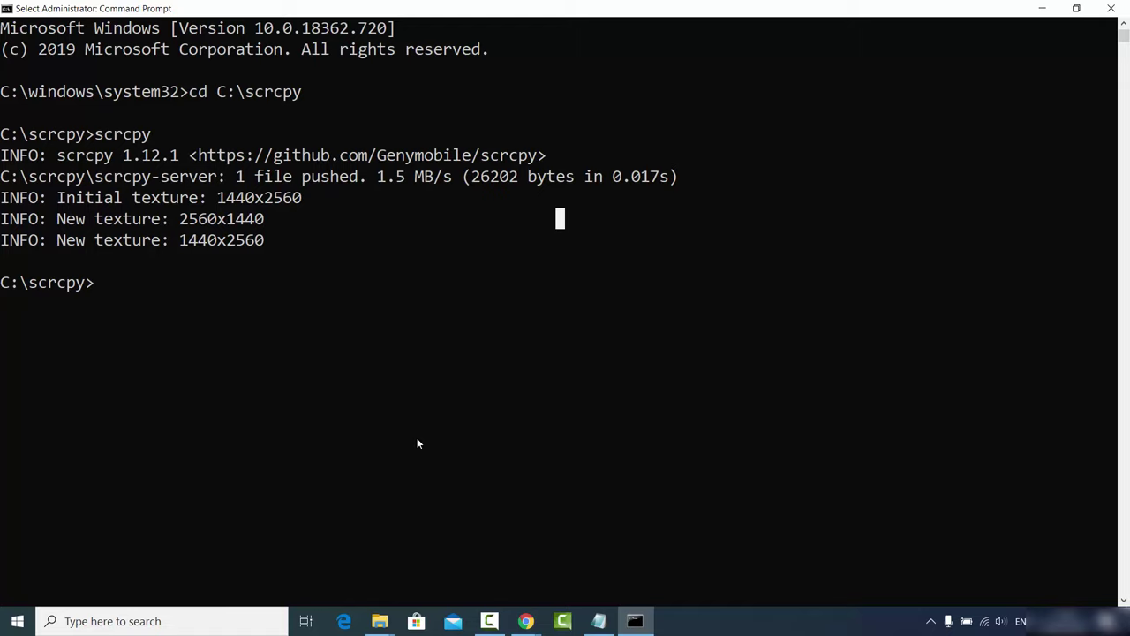
mouse_move(384, 602)
click(447, 552)
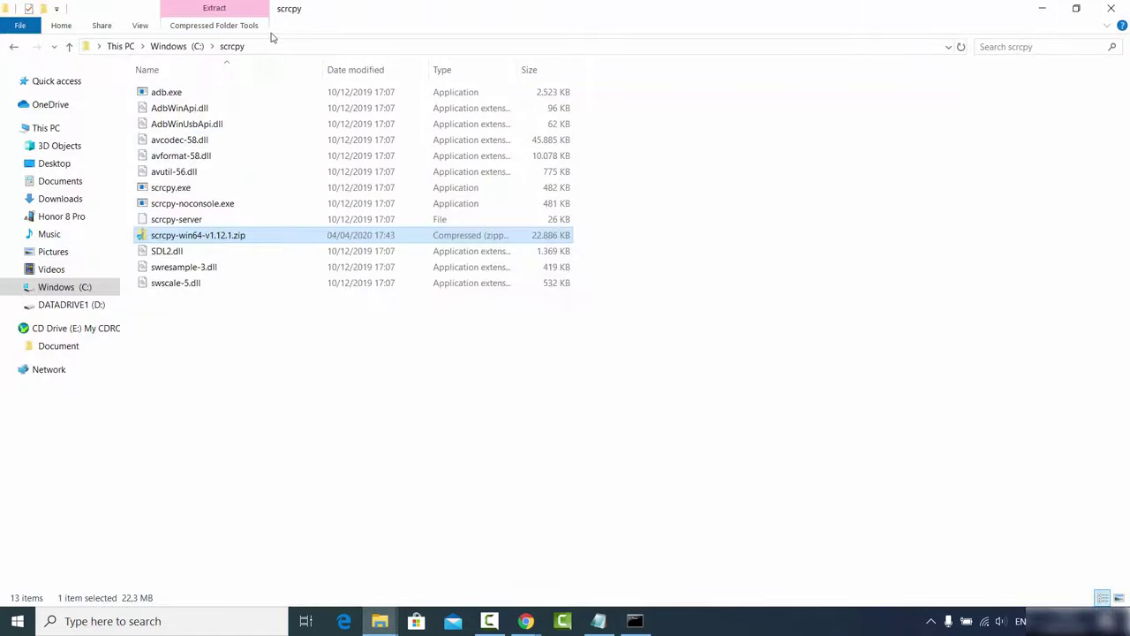
click(279, 51)
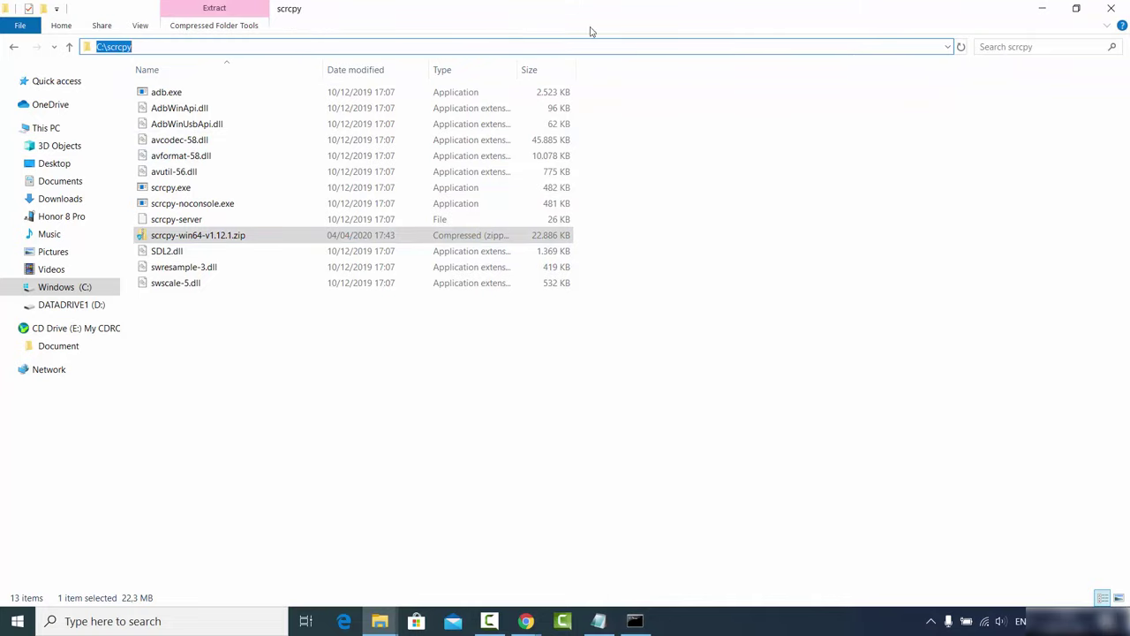
click(1033, 12)
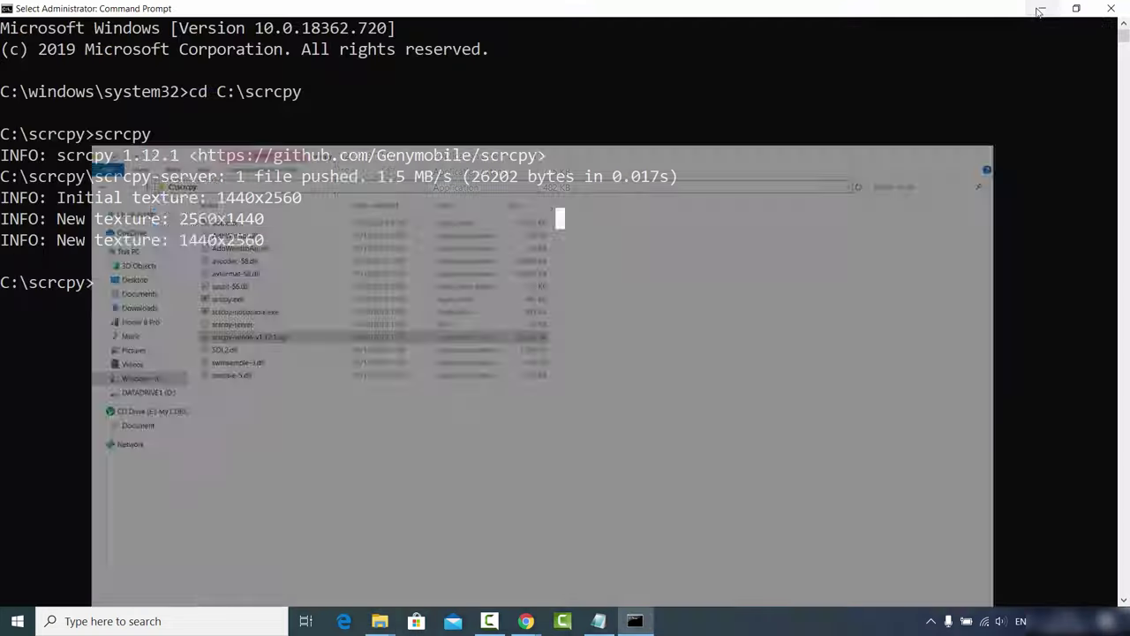
click(1036, 13)
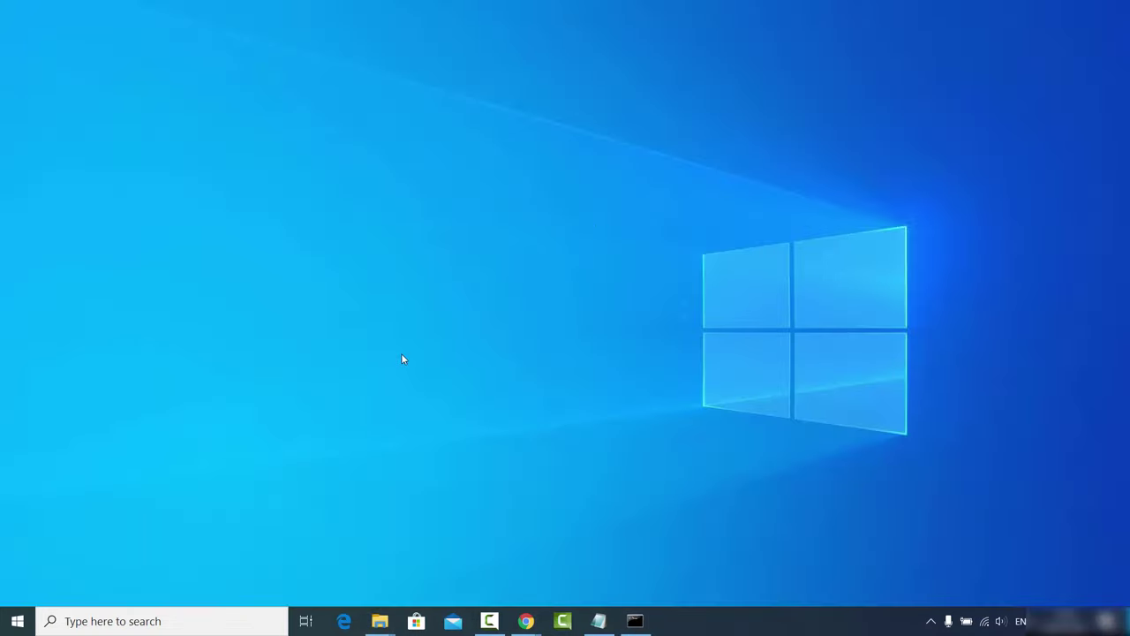
Search the System settings for env and open the Environment Variables dialog through the system environment variables option
click(16, 621)
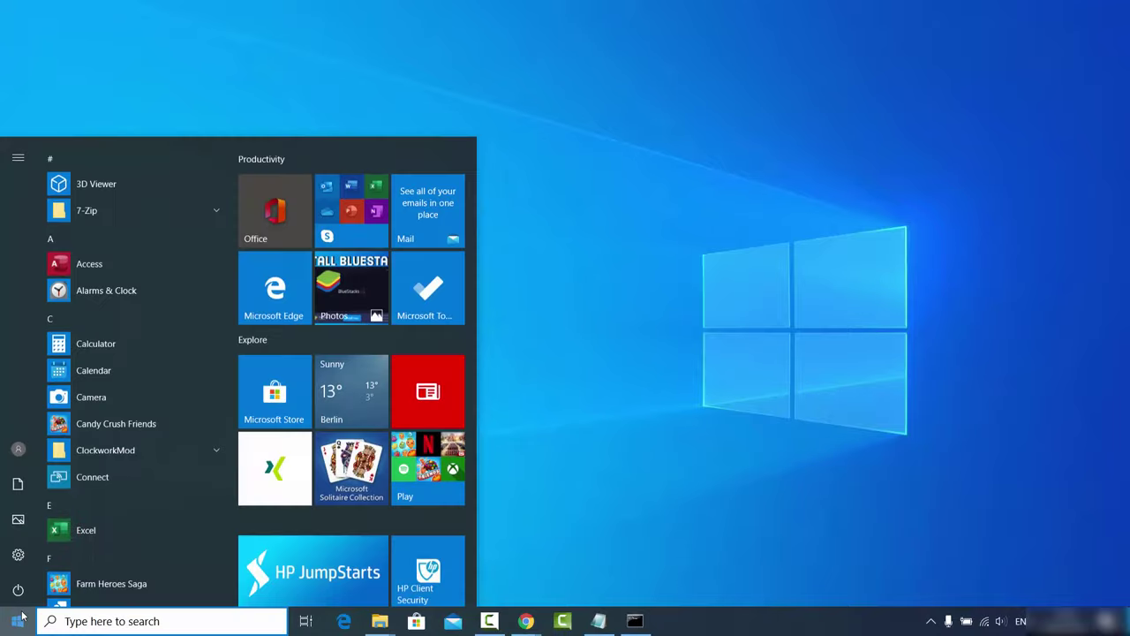
click(25, 552)
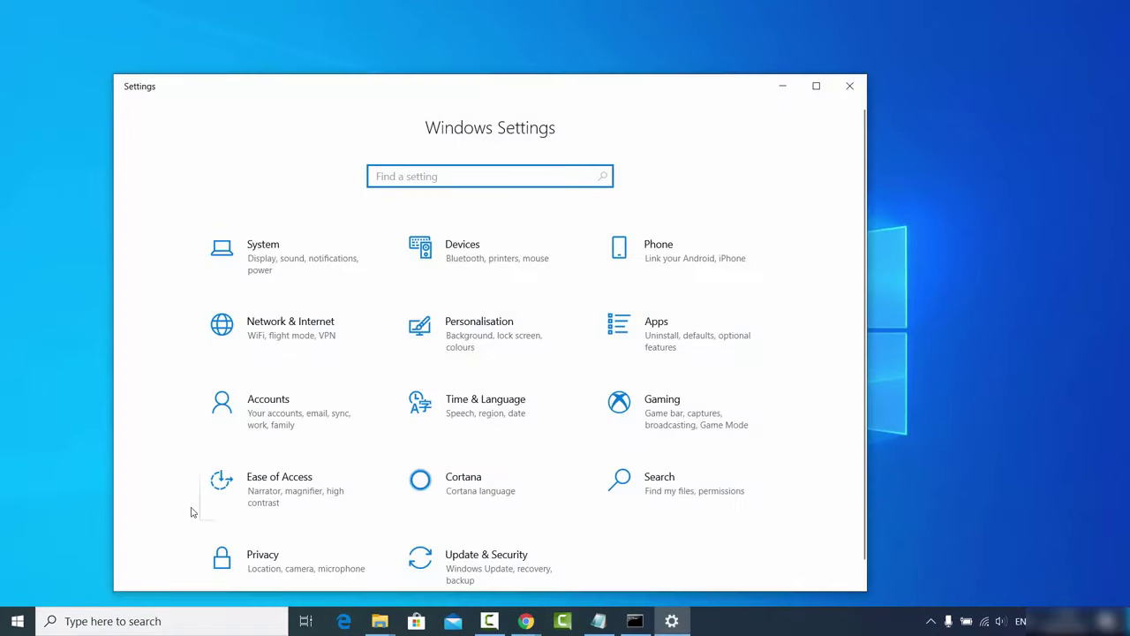
click(332, 269)
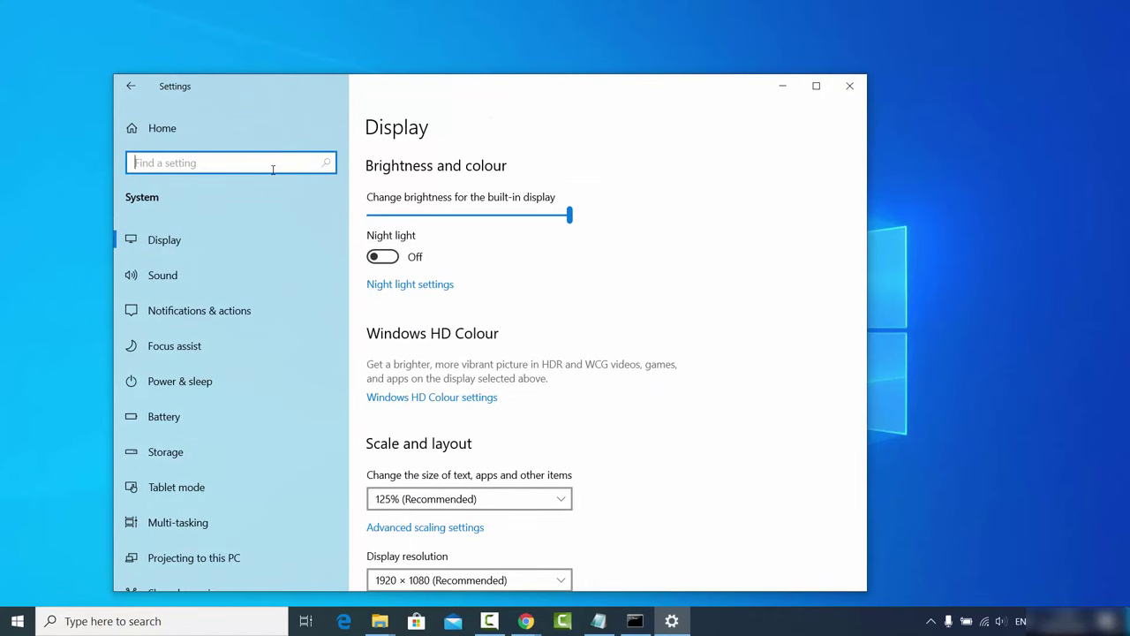
text(env)
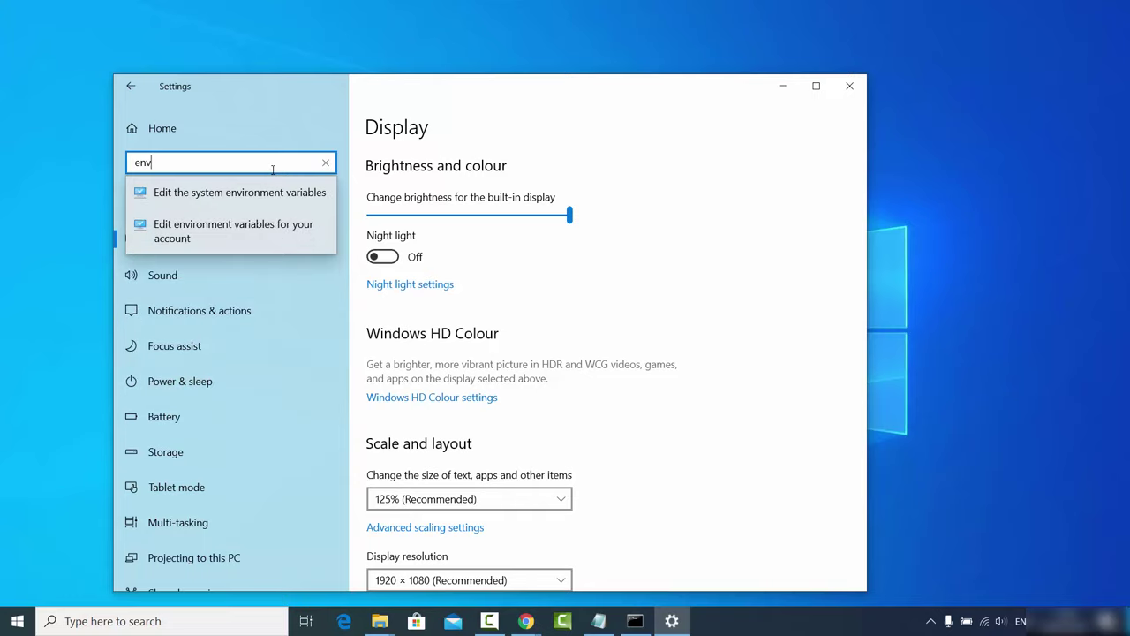
click(180, 200)
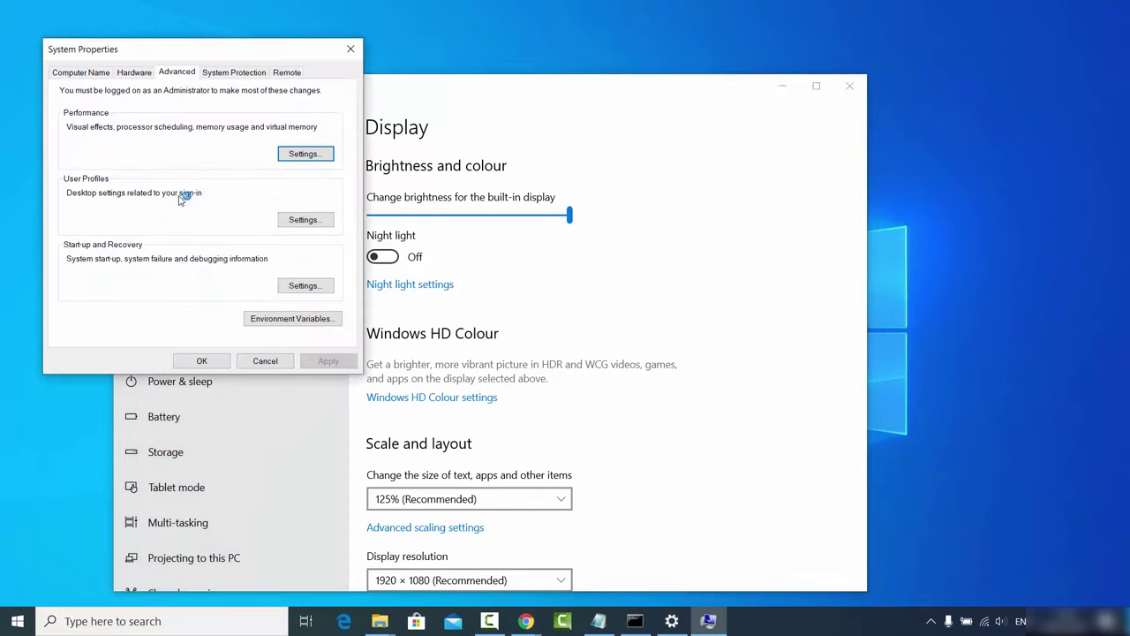
click(277, 324)
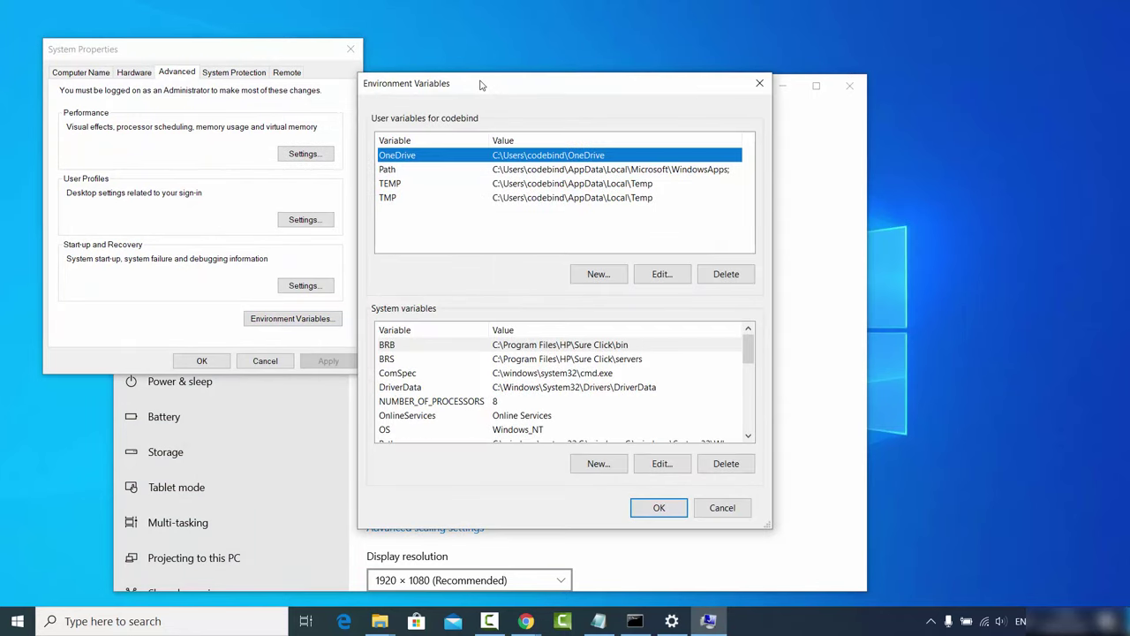
Add a new entry C:\scrcpy to the Path variable under System variables
drag(481, 85, 442, 57)
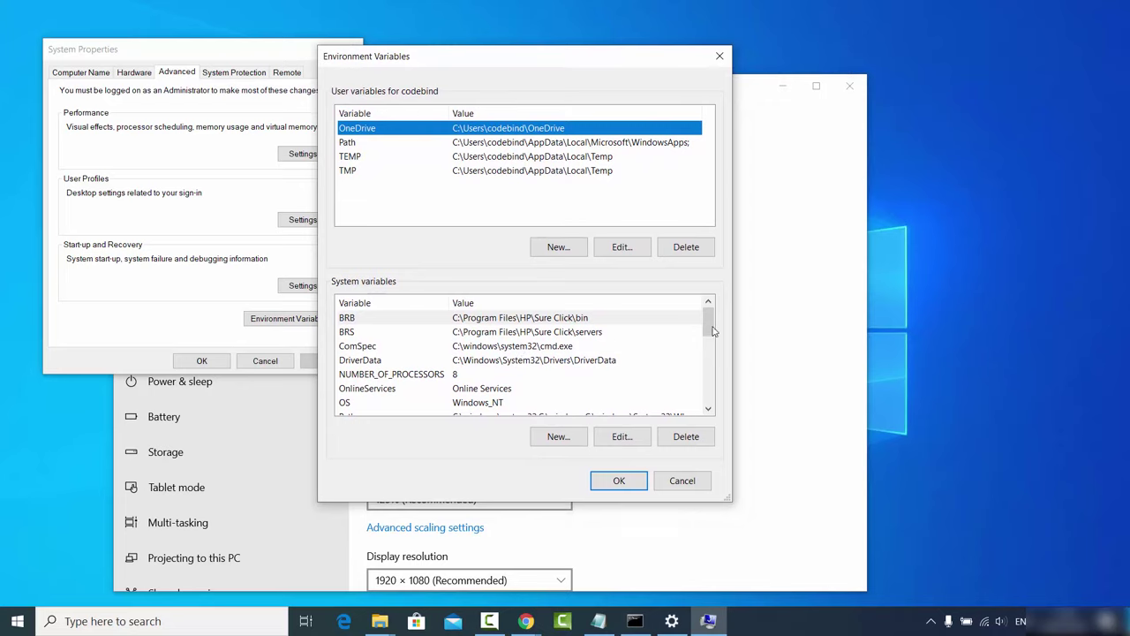
scroll(517, 349, down, 2)
click(557, 362)
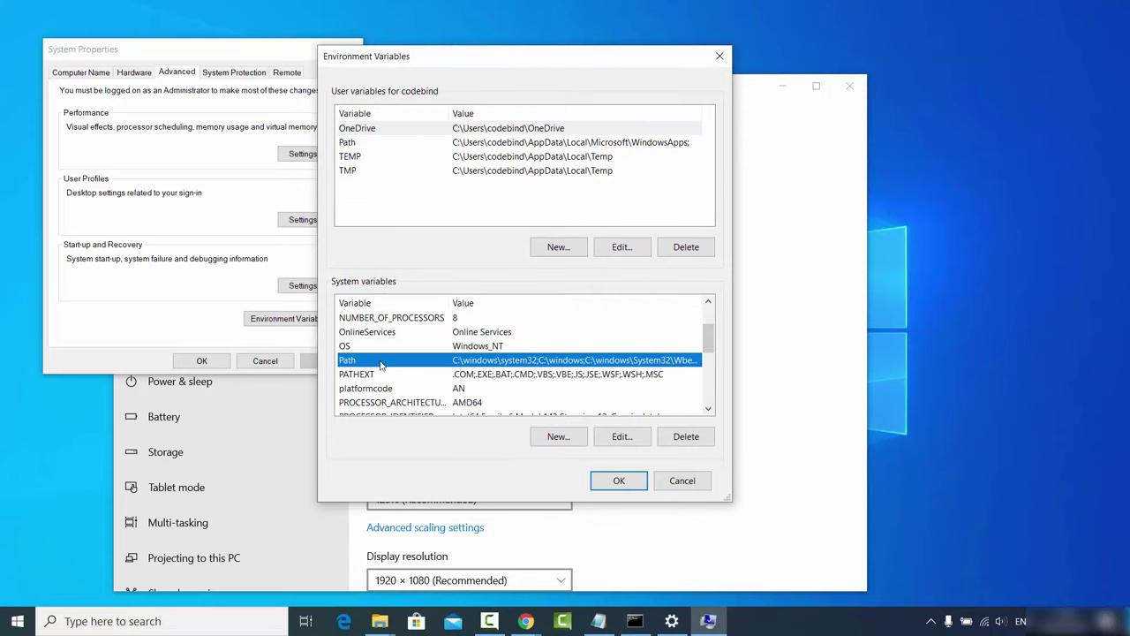
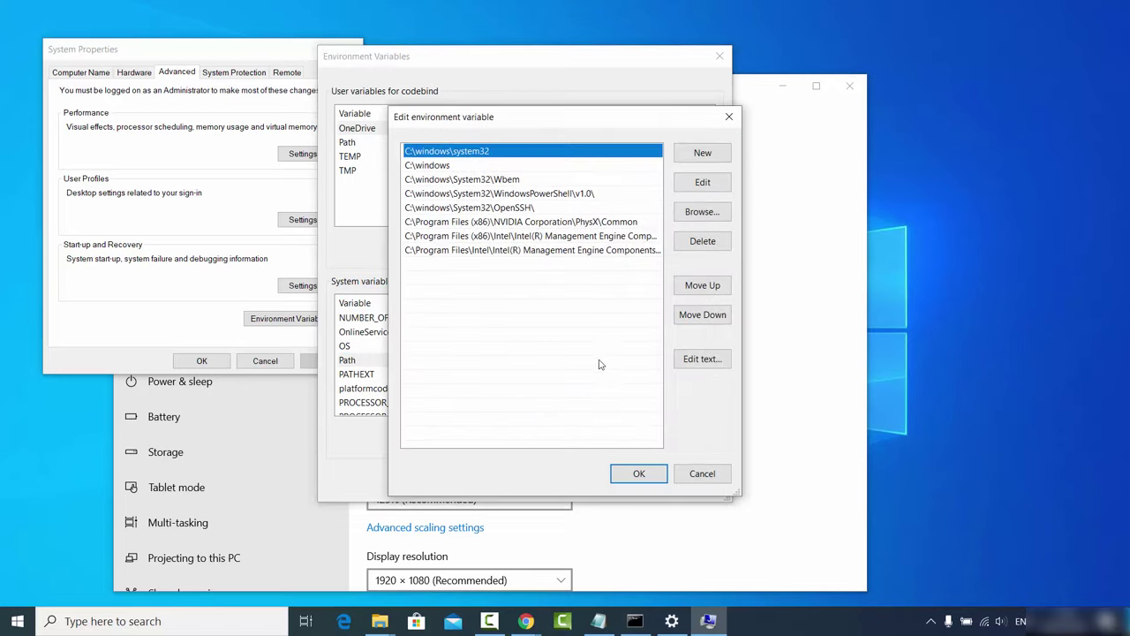
click(694, 156)
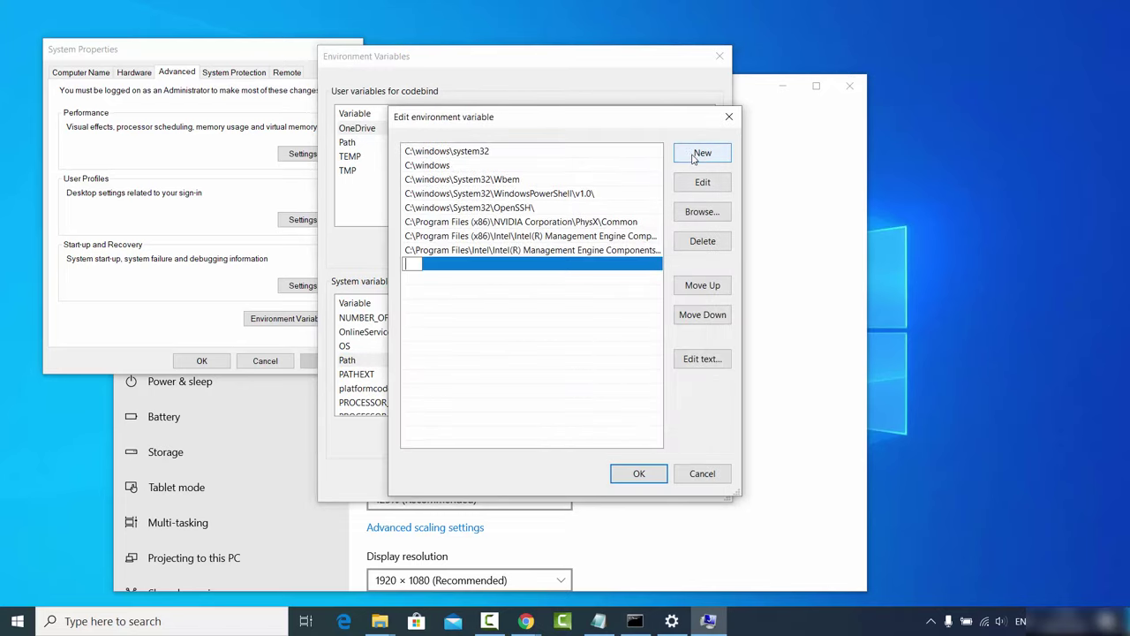
text(C:\scrcpy)
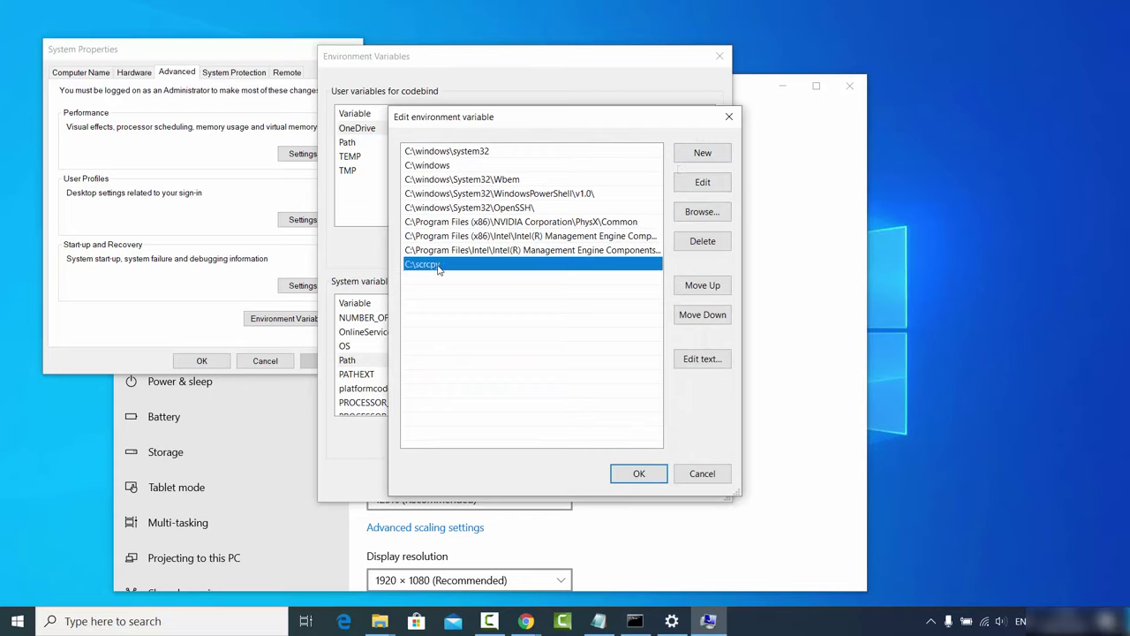
Switch to File Explorer and check the scrcpy folder's full path against the new Path entry
click(380, 621)
click(439, 574)
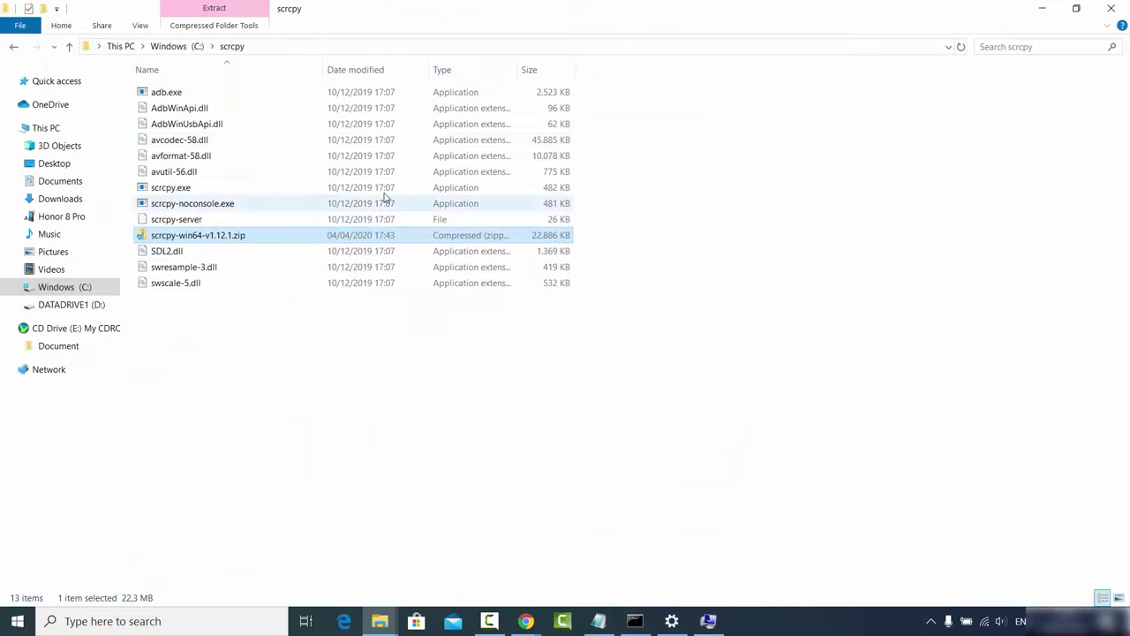
click(303, 47)
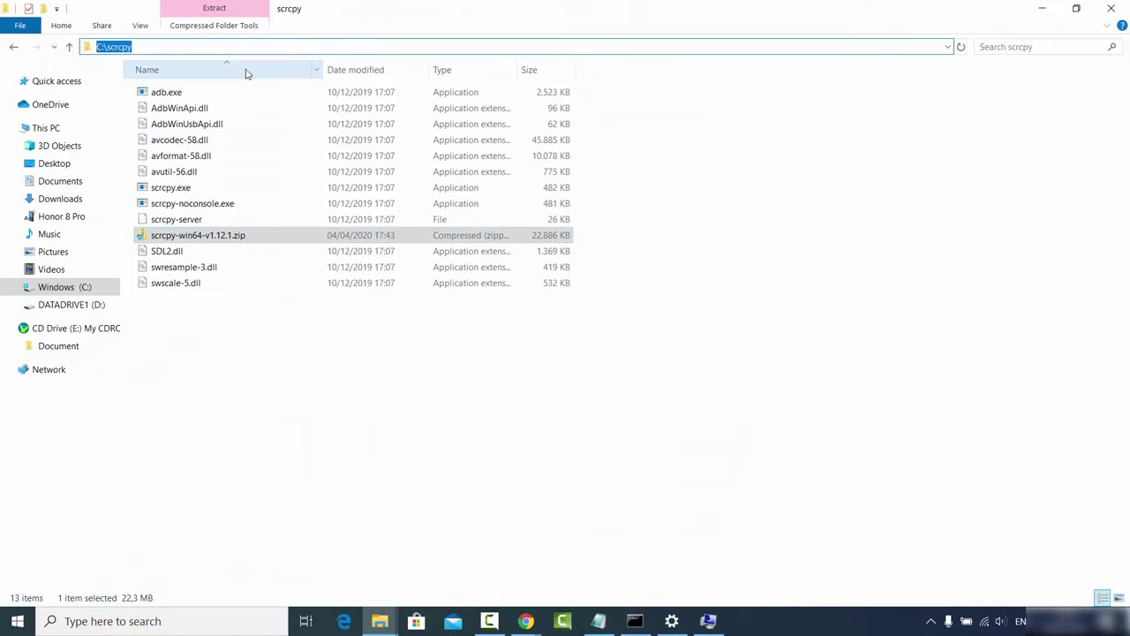
key(shift+Right)
key(shift+Left)
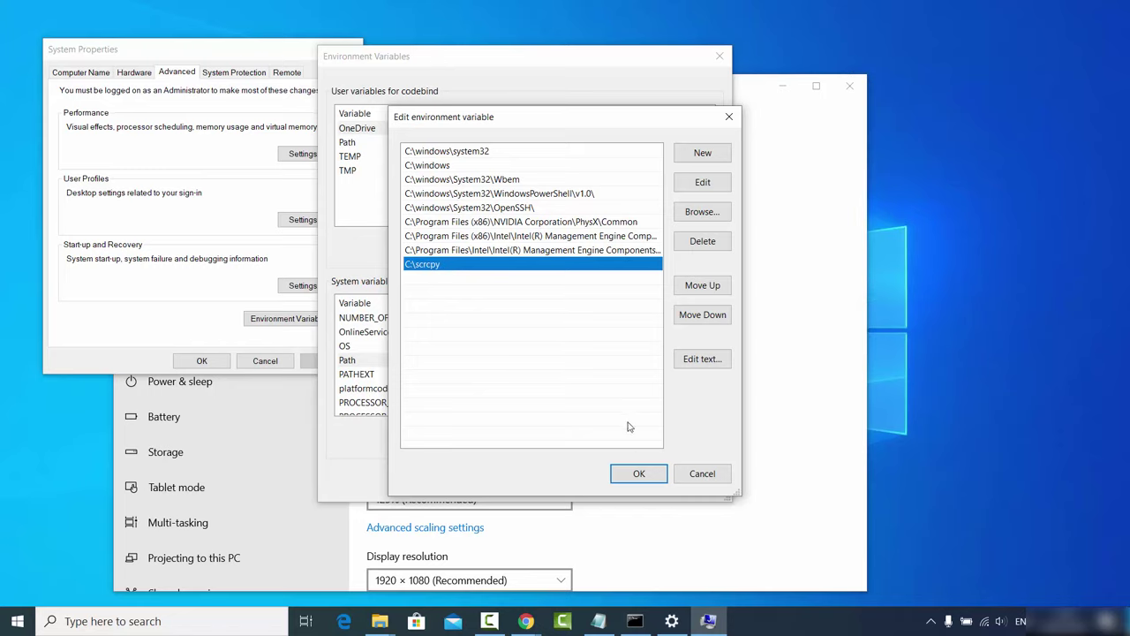
Save the Path change and close the Environment Variables and System Properties dialogs with their changes accepted
click(639, 474)
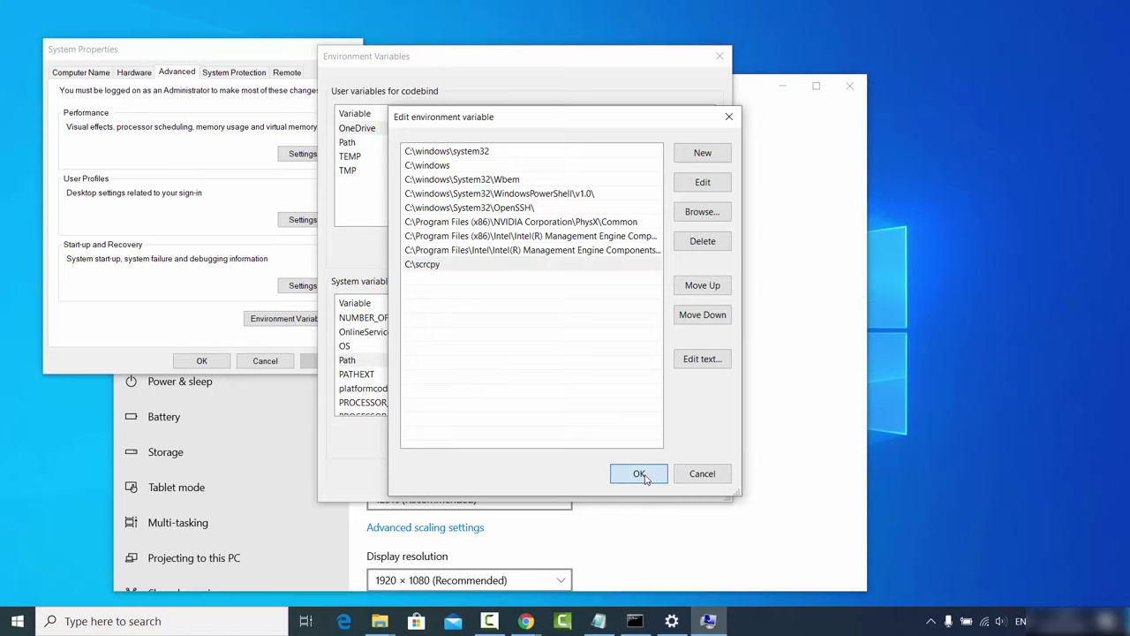
click(619, 481)
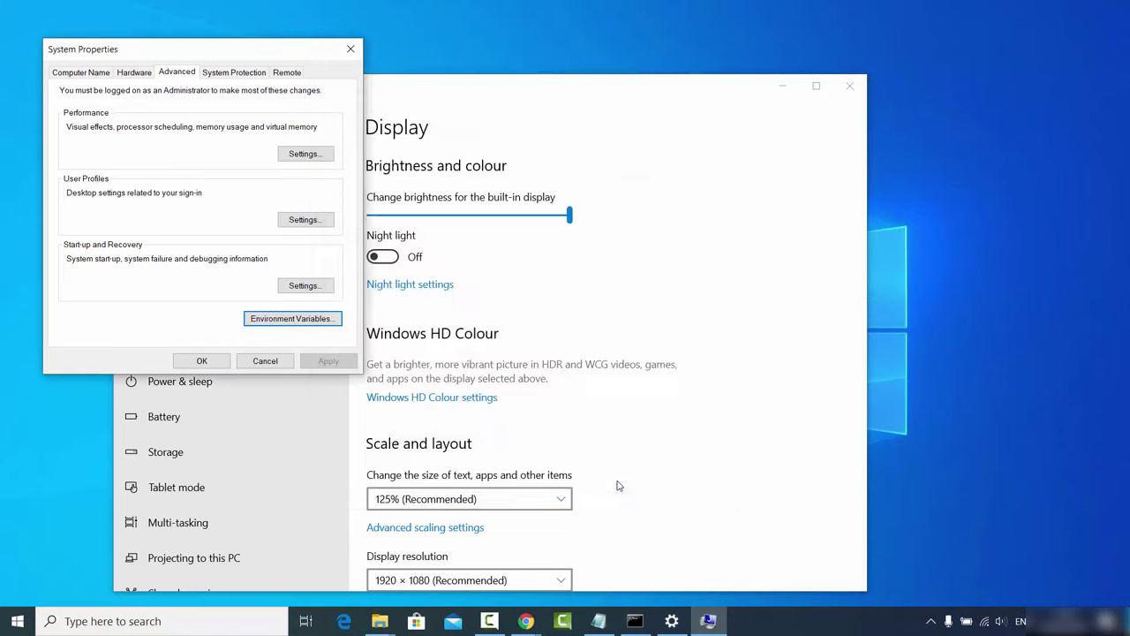
click(202, 360)
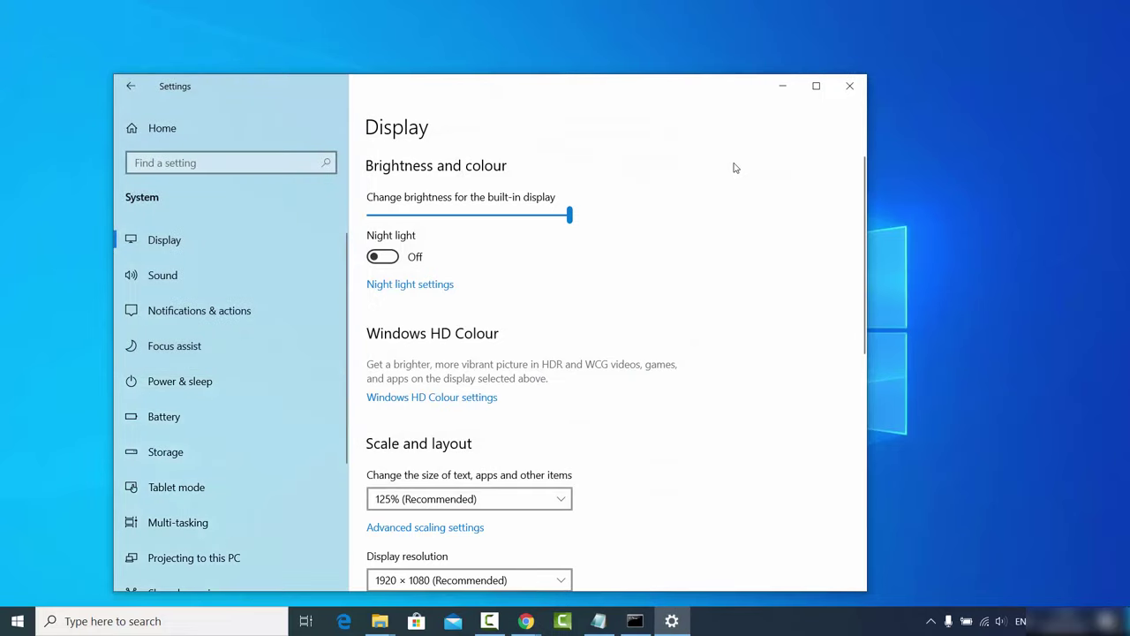
Close the old Command Prompt window and minimize the Settings window
click(635, 621)
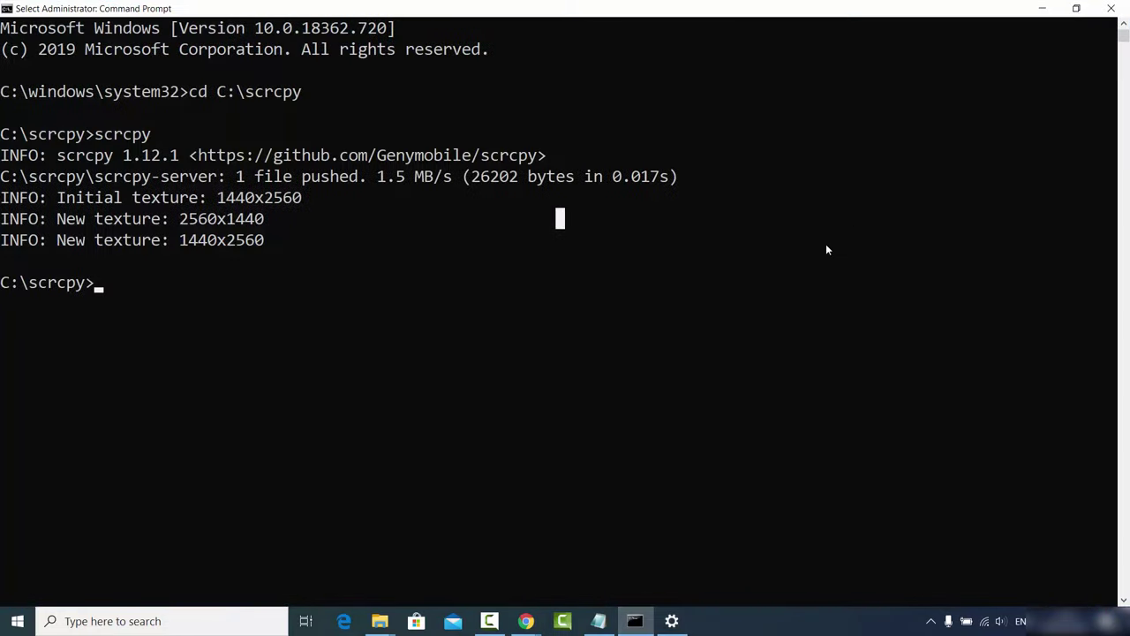
click(1111, 8)
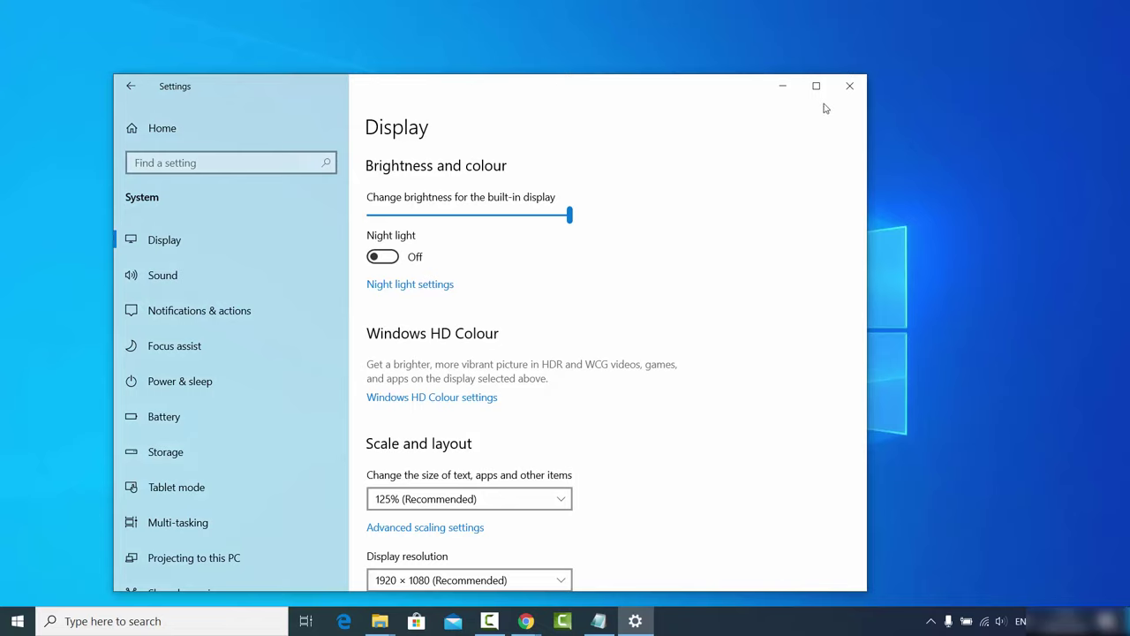
click(782, 86)
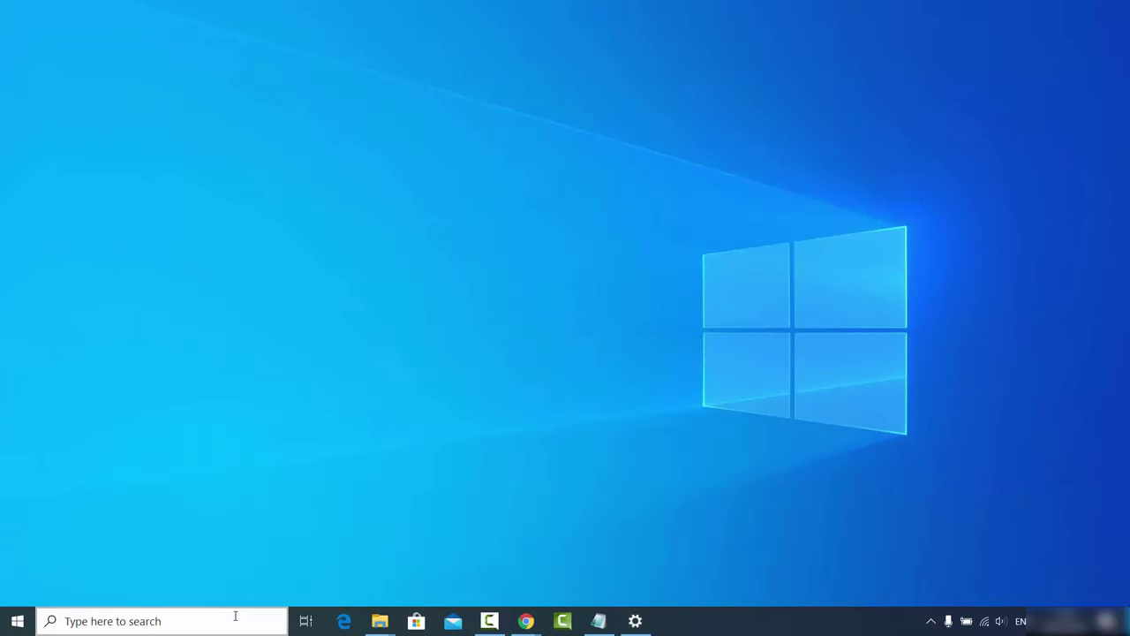
Search Windows for cmd and open a new Command Prompt as administrator
click(236, 616)
text(cmd)
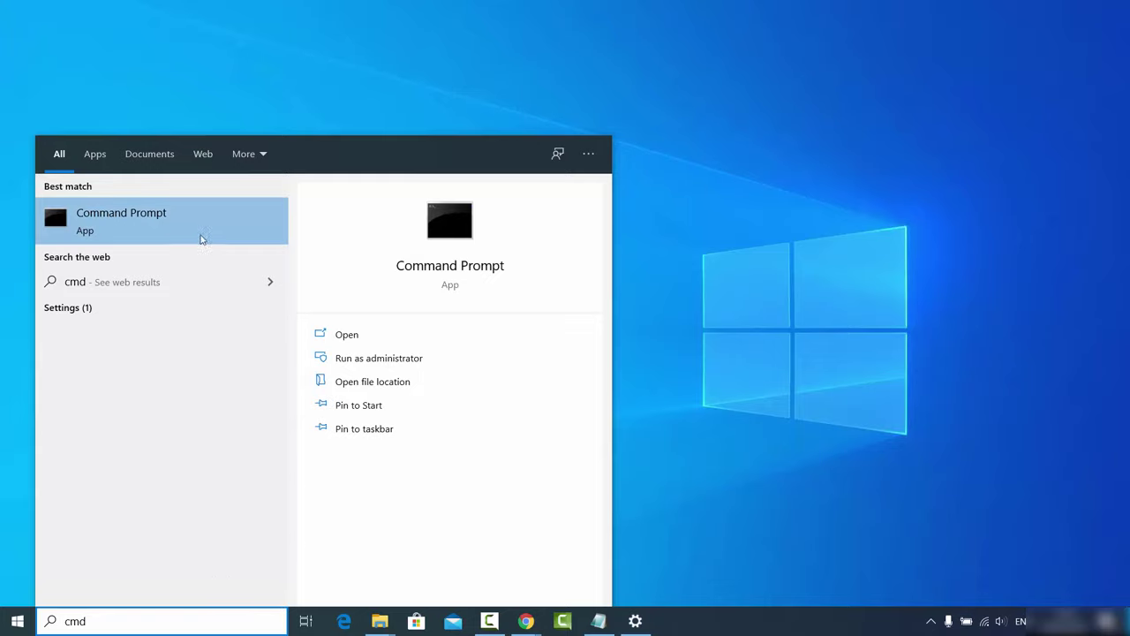
right_click(162, 221)
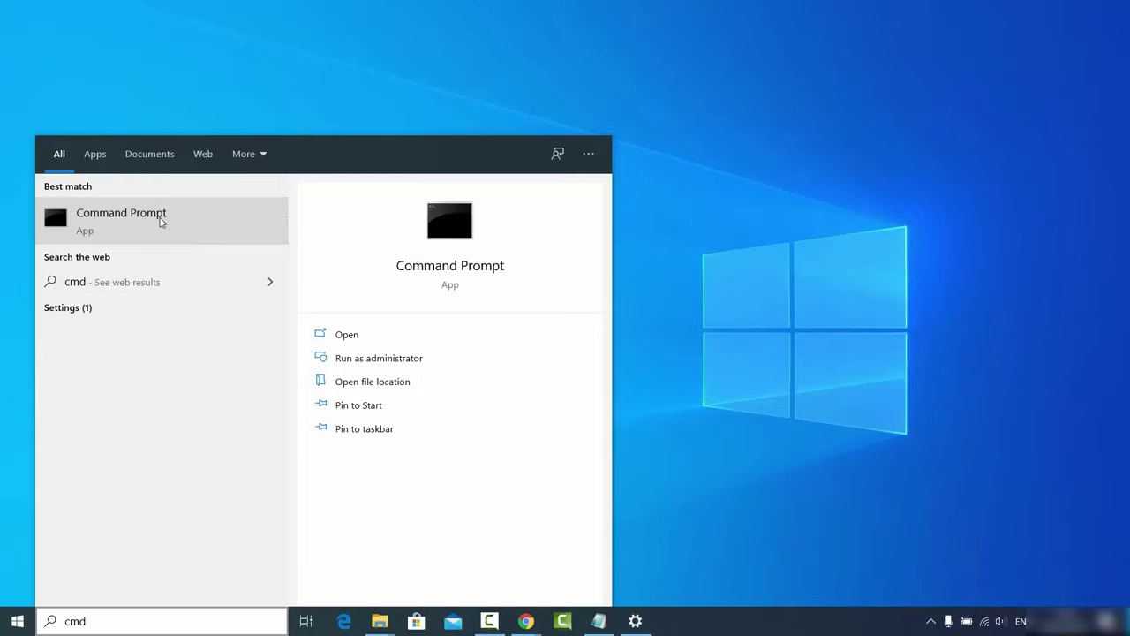
click(190, 233)
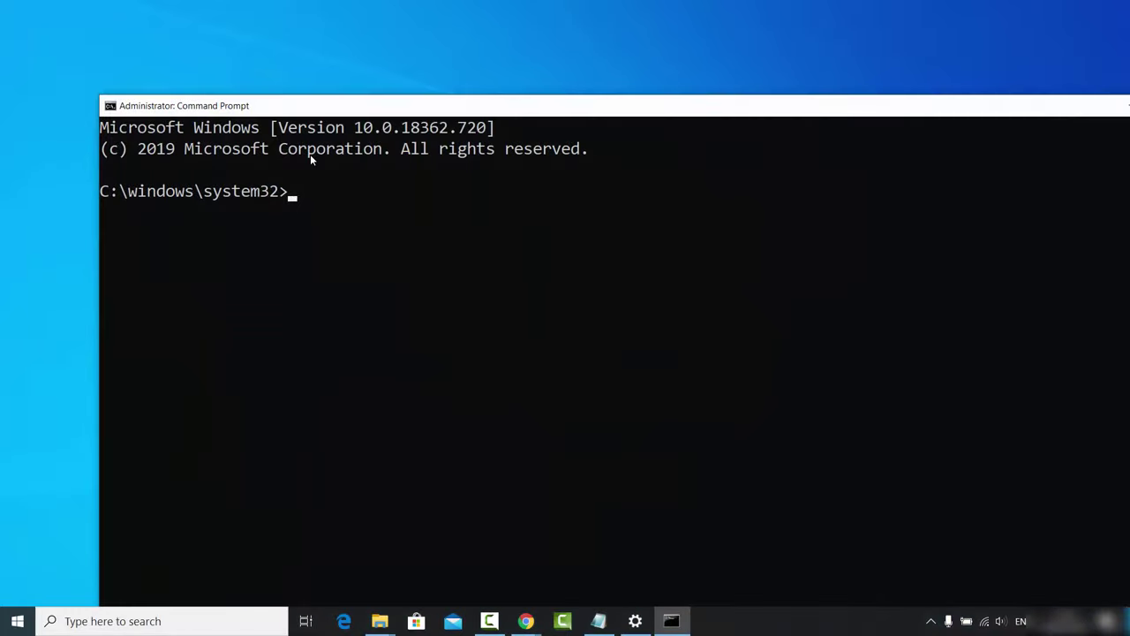
Run scrcpy from C:\windows\system32 in the maximized Command Prompt, and close the phone mirroring window
double_click(312, 105)
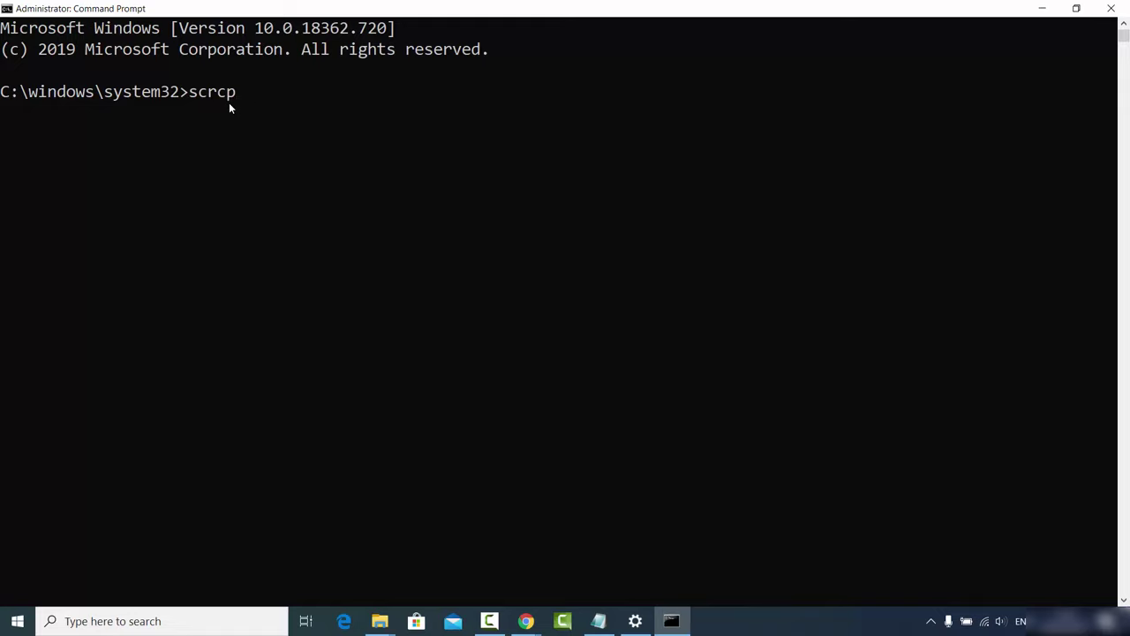
key(Return)
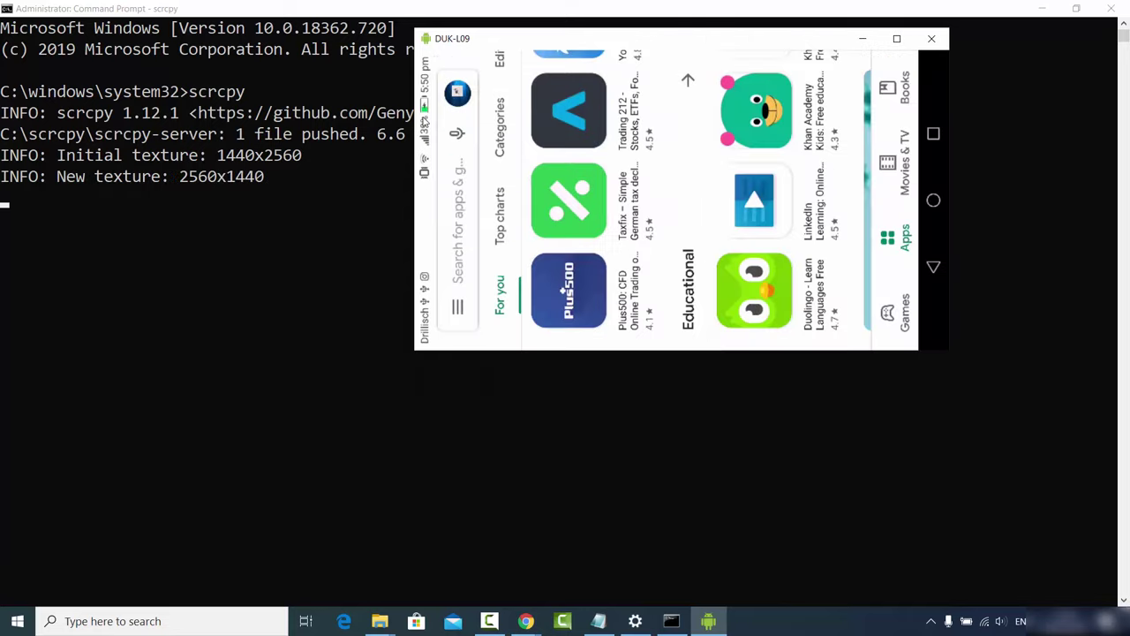
click(931, 38)
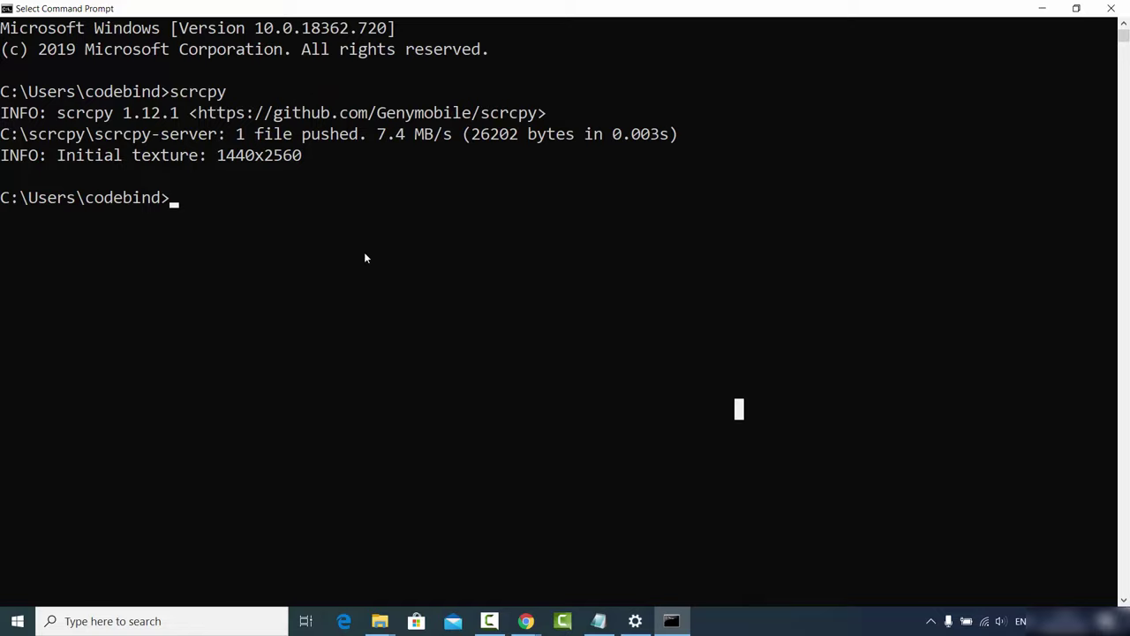
Run scrcpy again from the user's home folder in the non-administrator Command Prompt to mirror the phone
click(174, 200)
text(s)
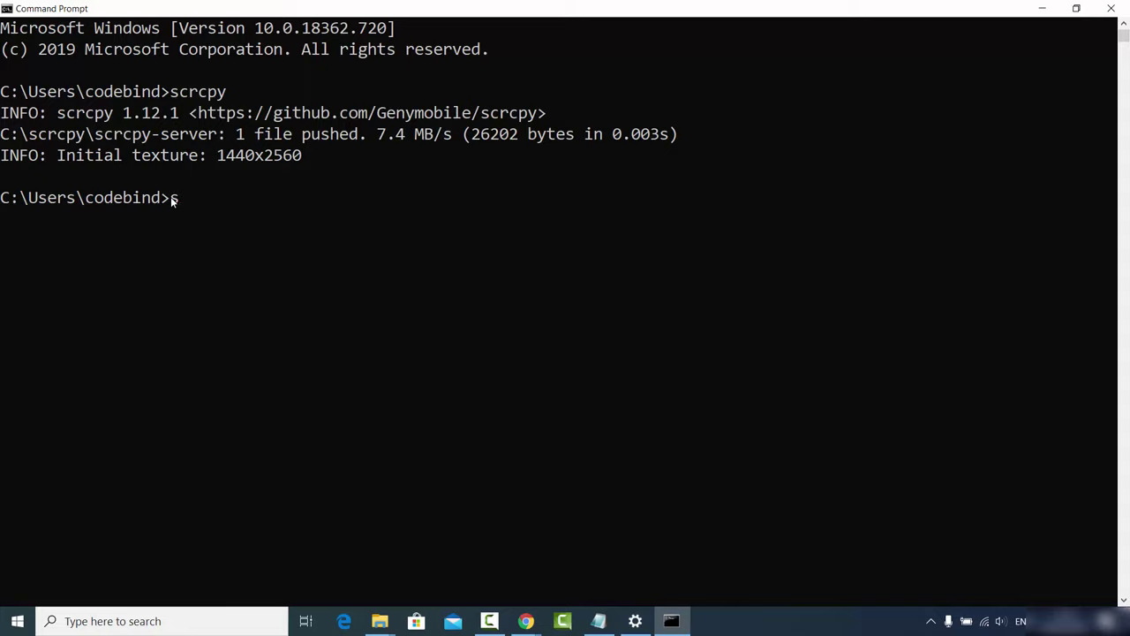
text(crcpy)
key(Return)
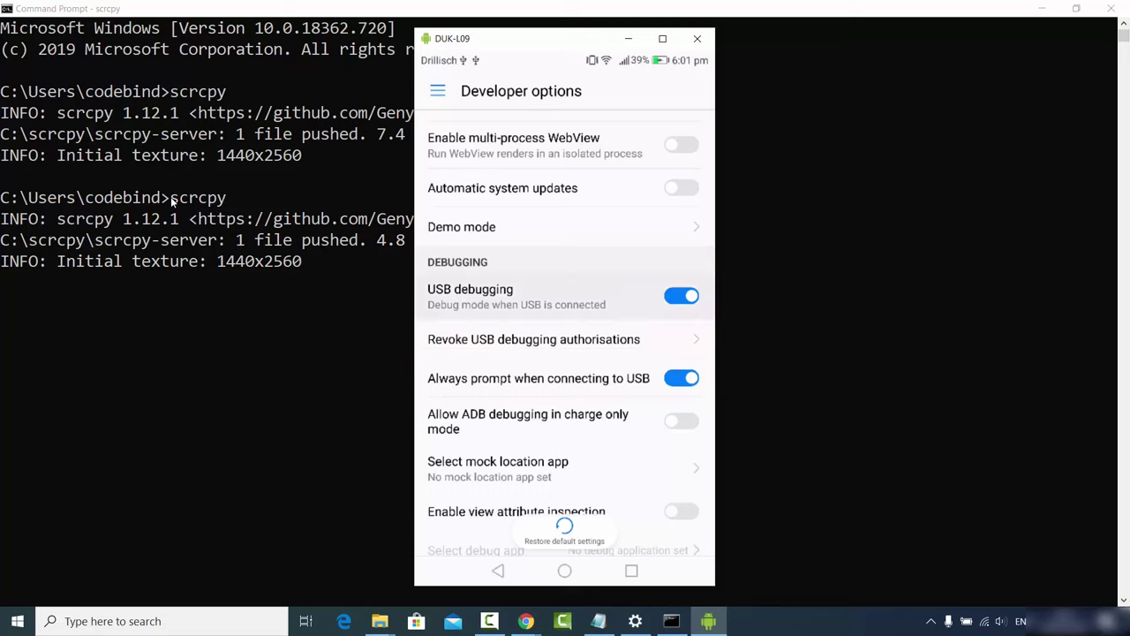
Dismiss the device disconnection prompt, run scrcpy once more, and close the phone mirroring window
key(g)
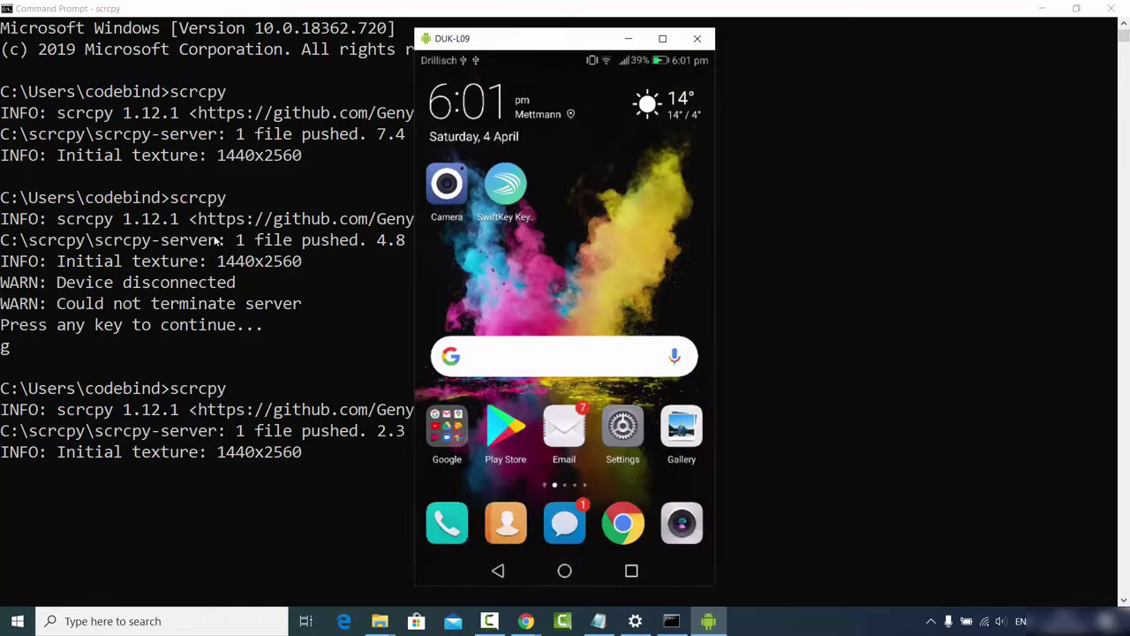
click(697, 38)
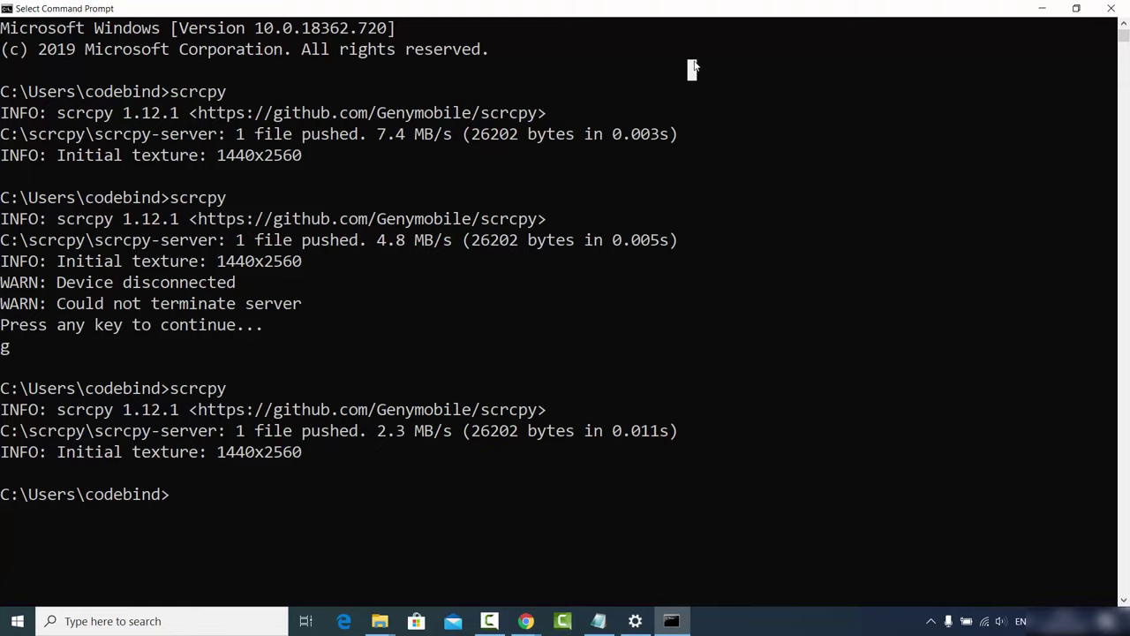